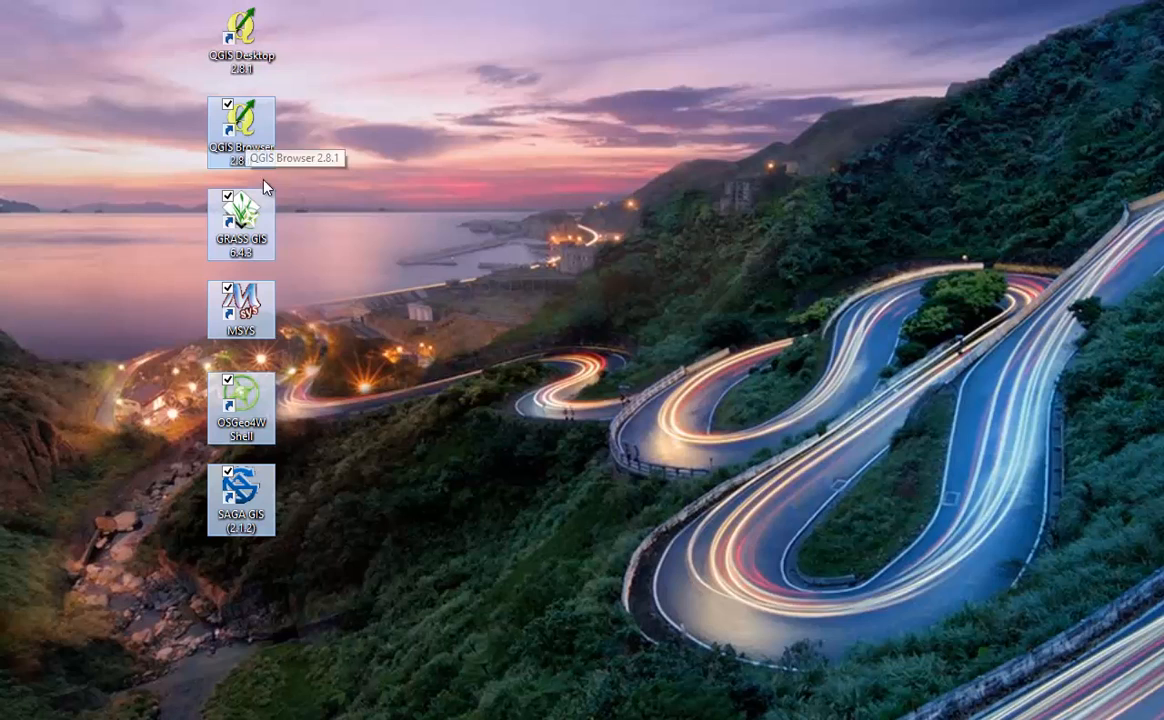
Step: Remove the selected QGIS Browser, GRASS, MSYS, OSGeo4W and SAGA desktop shortcuts and launch QGIS Desktop 2.8.1
{"action": "key", "text": "Delete"}
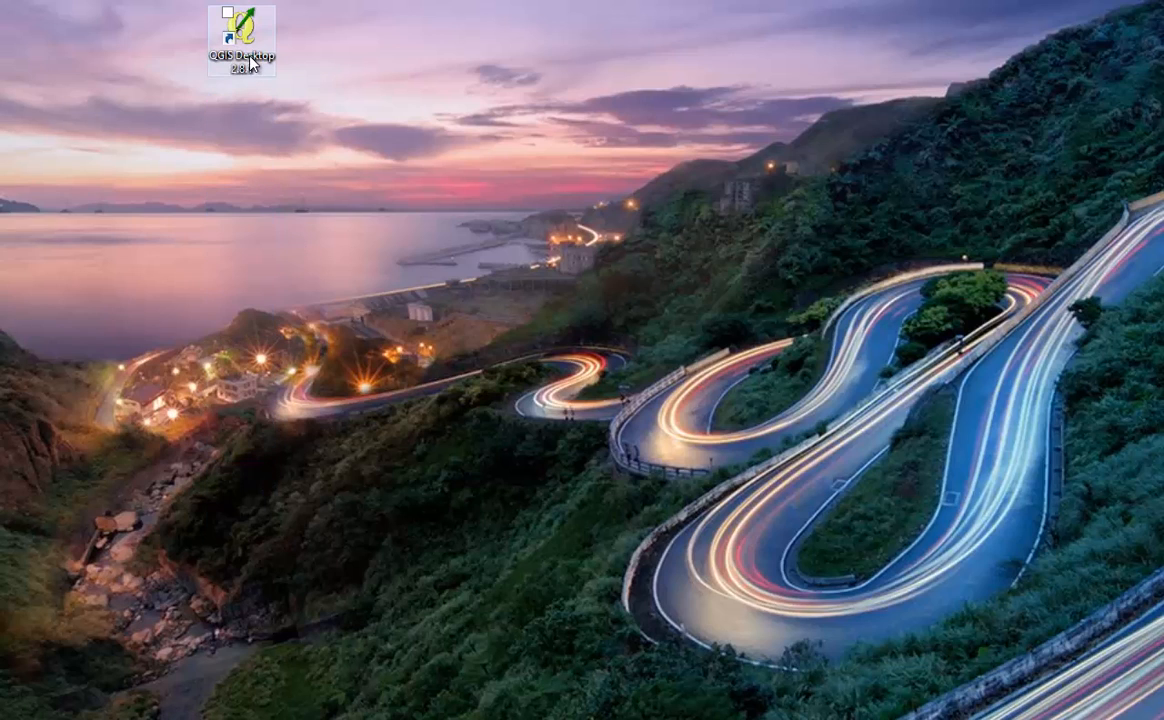
{"action": "left_click_drag", "start_coordinate": [252, 65], "coordinate": [180, 260]}
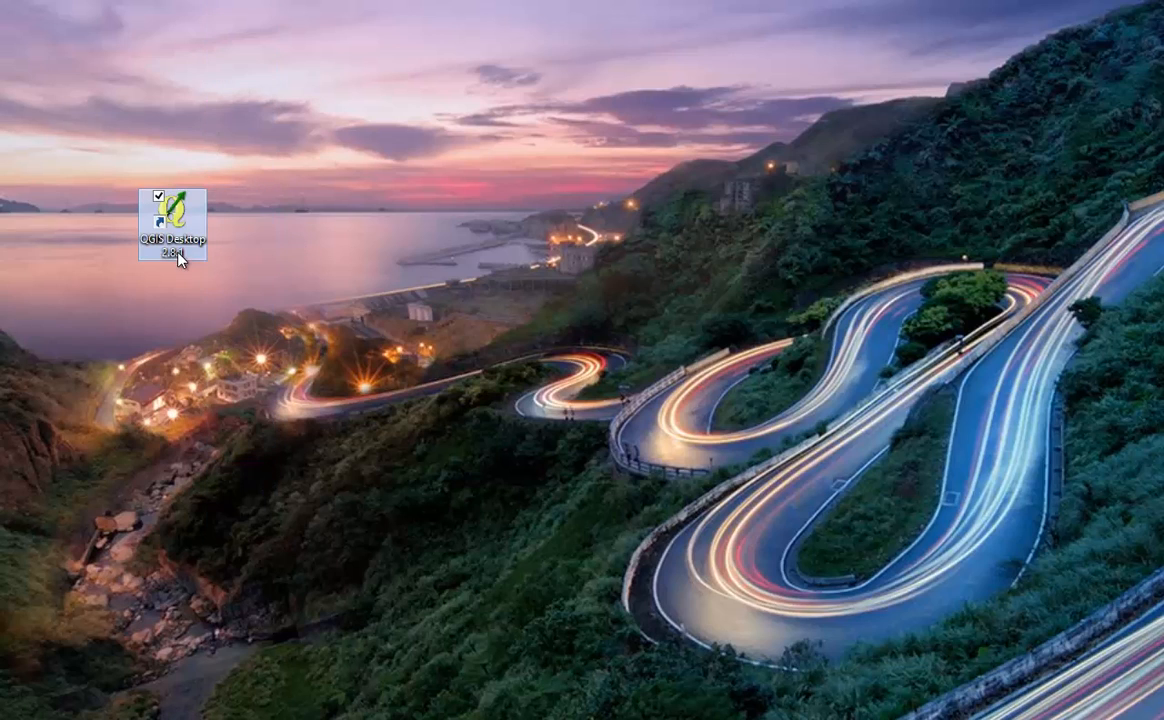
{"action": "double_click", "coordinate": [185, 238]}
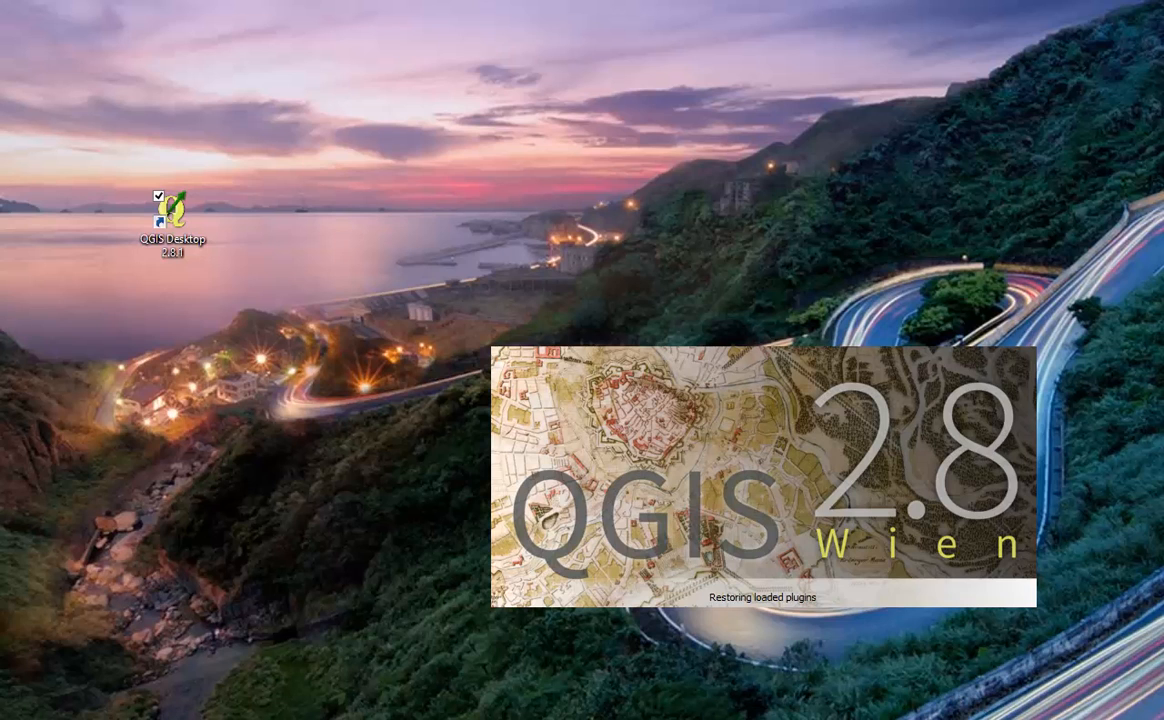
Step: In File Explorer, check the contents of cntry00.zip and extract the archive to C:\GISdata\Temp\cntry00
{"action": "left_click_drag", "start_coordinate": [985, 715], "coordinate": [545, 190]}
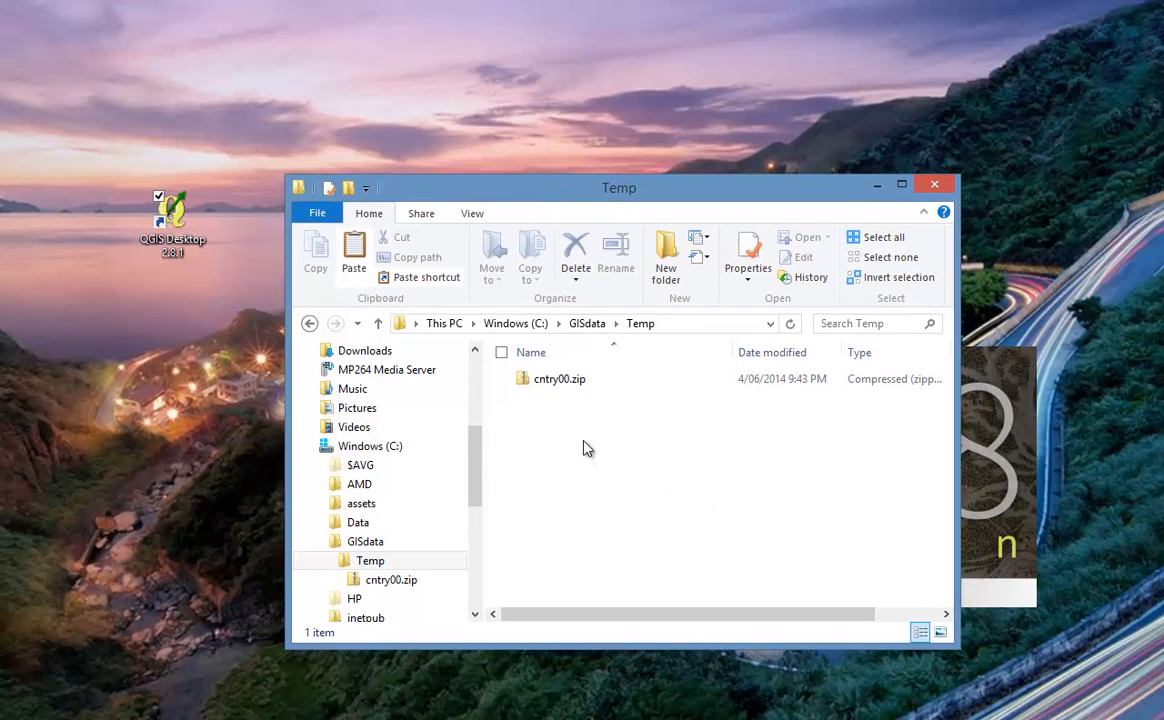
{"action": "left_click", "coordinate": [683, 323]}
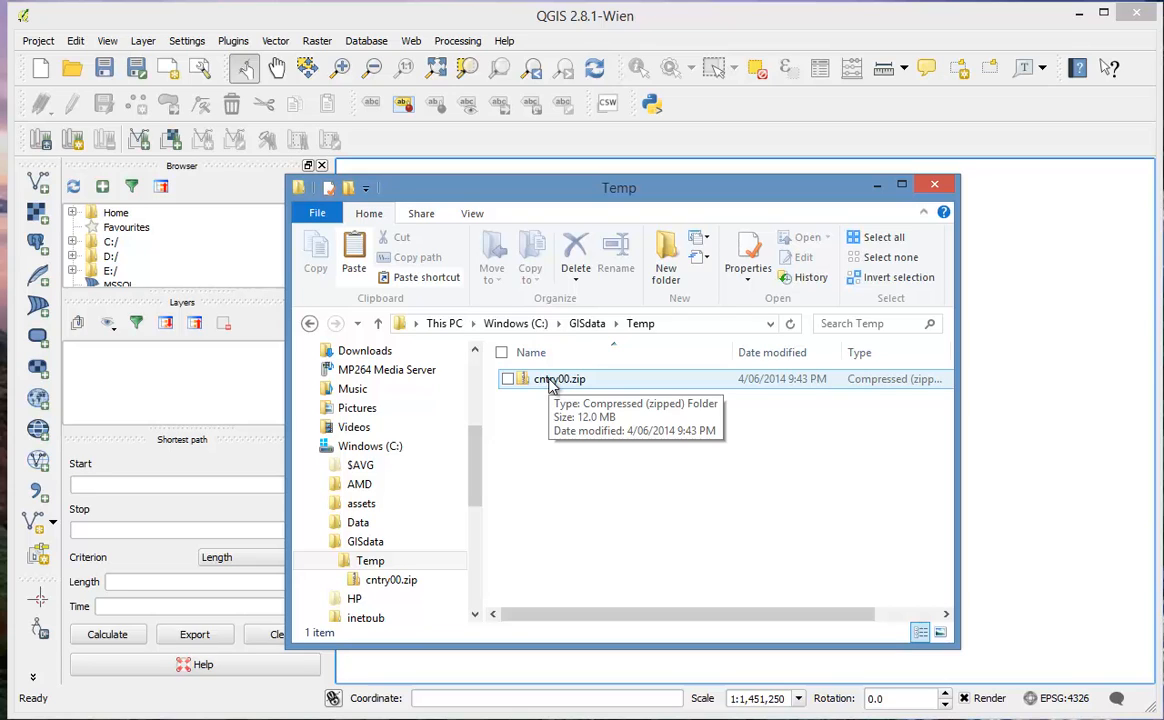
{"action": "double_click", "coordinate": [549, 385]}
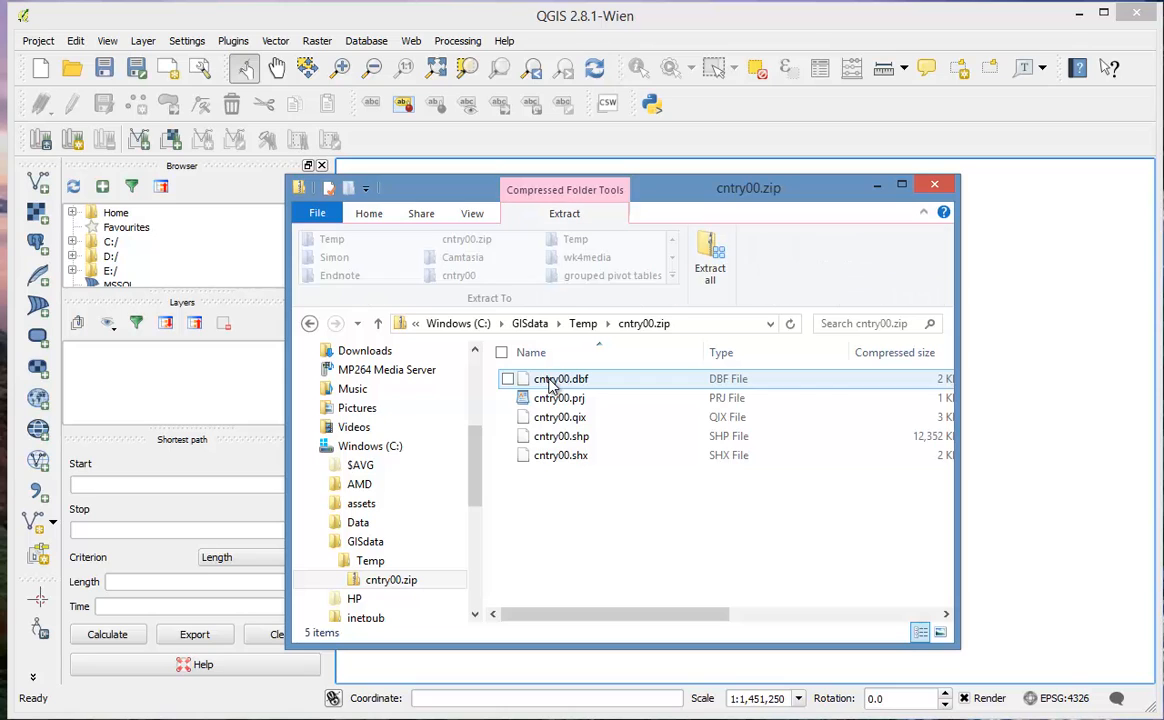
{"action": "left_click", "coordinate": [583, 323]}
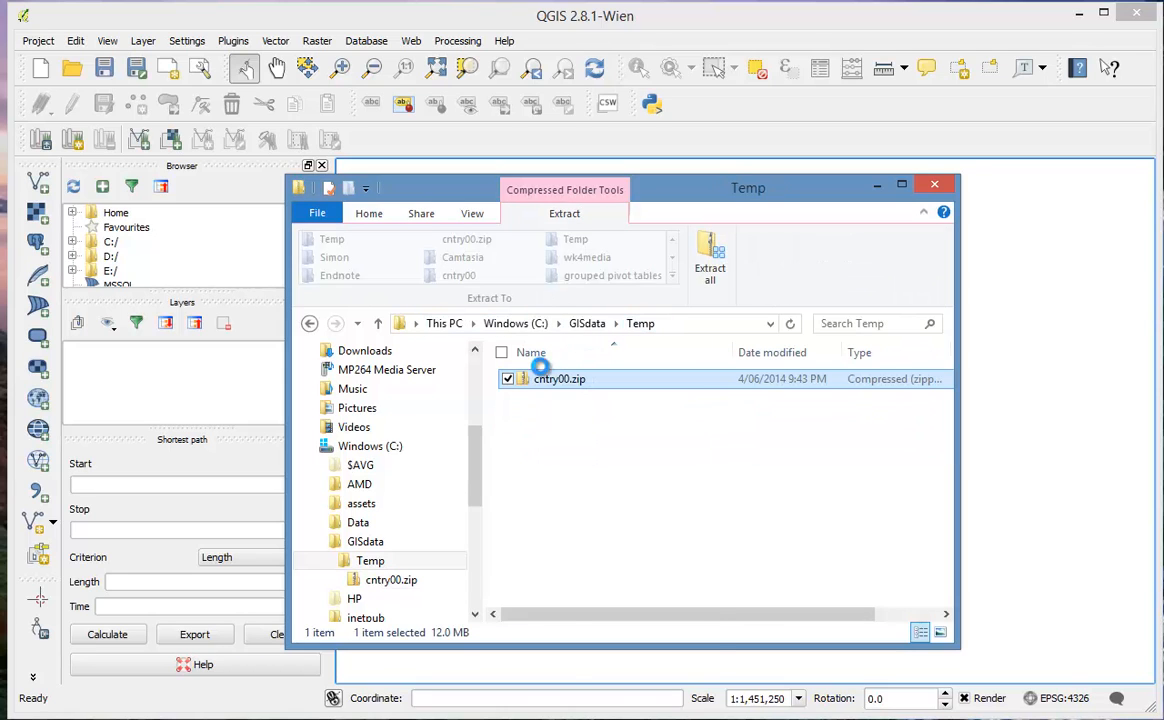
{"action": "right_click", "coordinate": [540, 382]}
{"action": "left_click", "coordinate": [598, 437]}
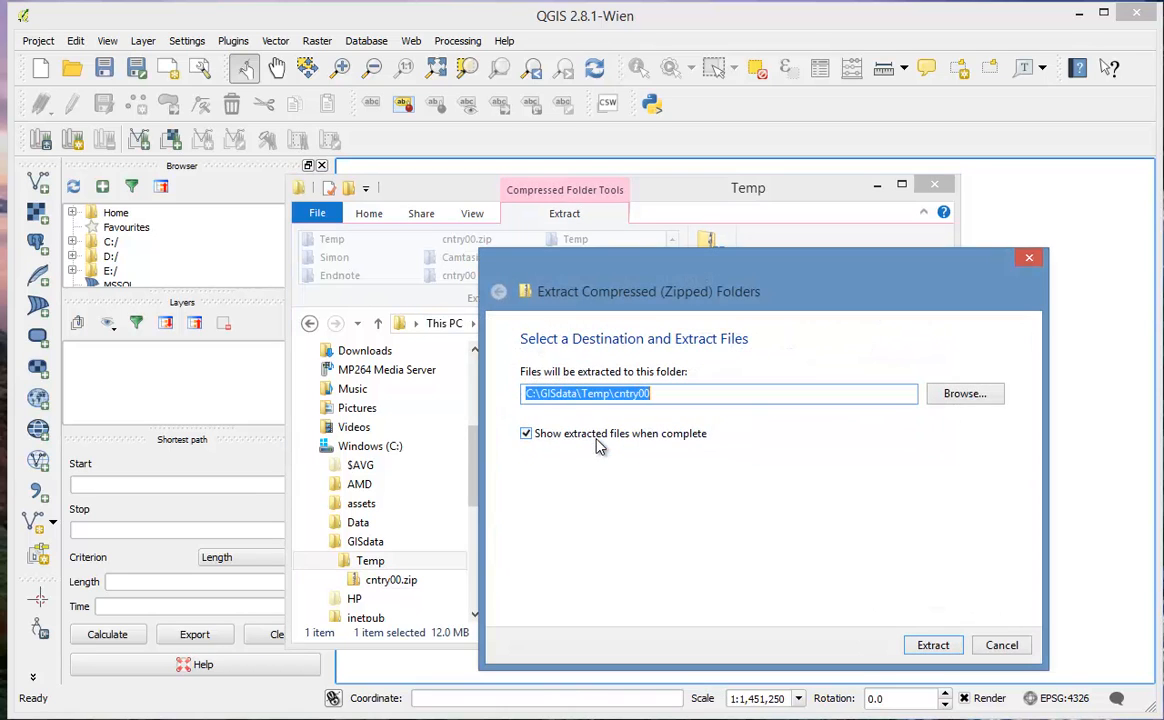
{"action": "left_click", "coordinate": [932, 645]}
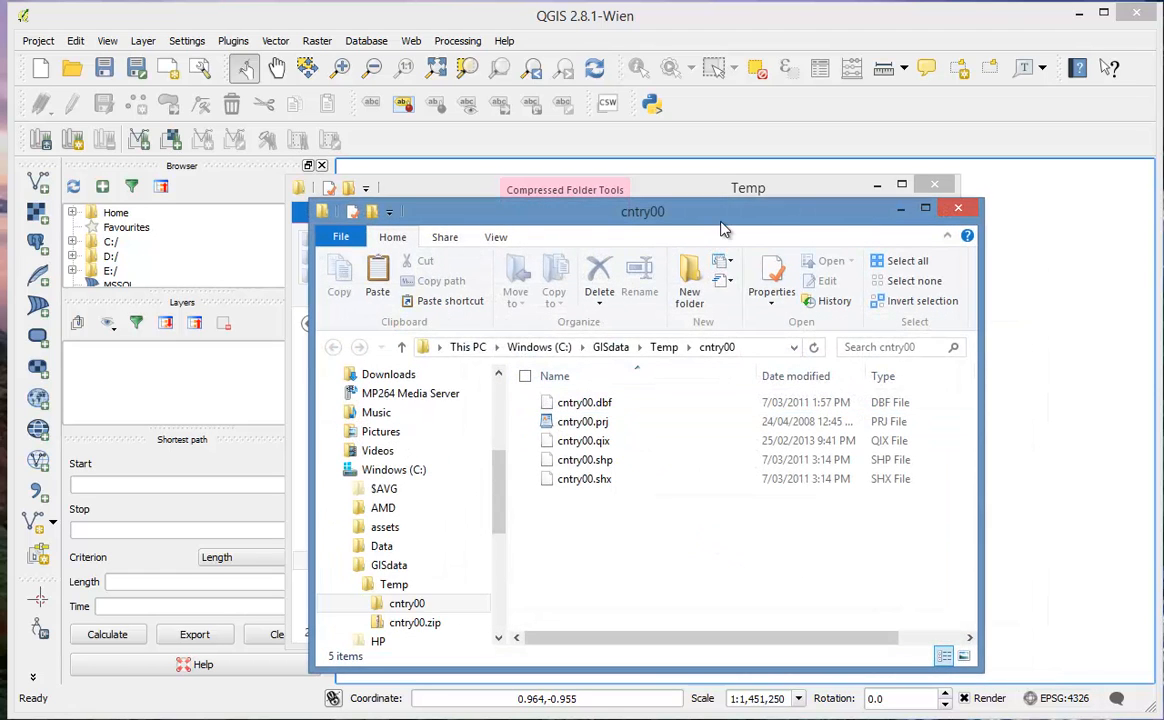
Step: Delete cntry00.zip from the Temp folder and close that folder's window
{"action": "left_click_drag", "start_coordinate": [720, 229], "coordinate": [1065, 405]}
{"action": "left_click", "coordinate": [545, 379]}
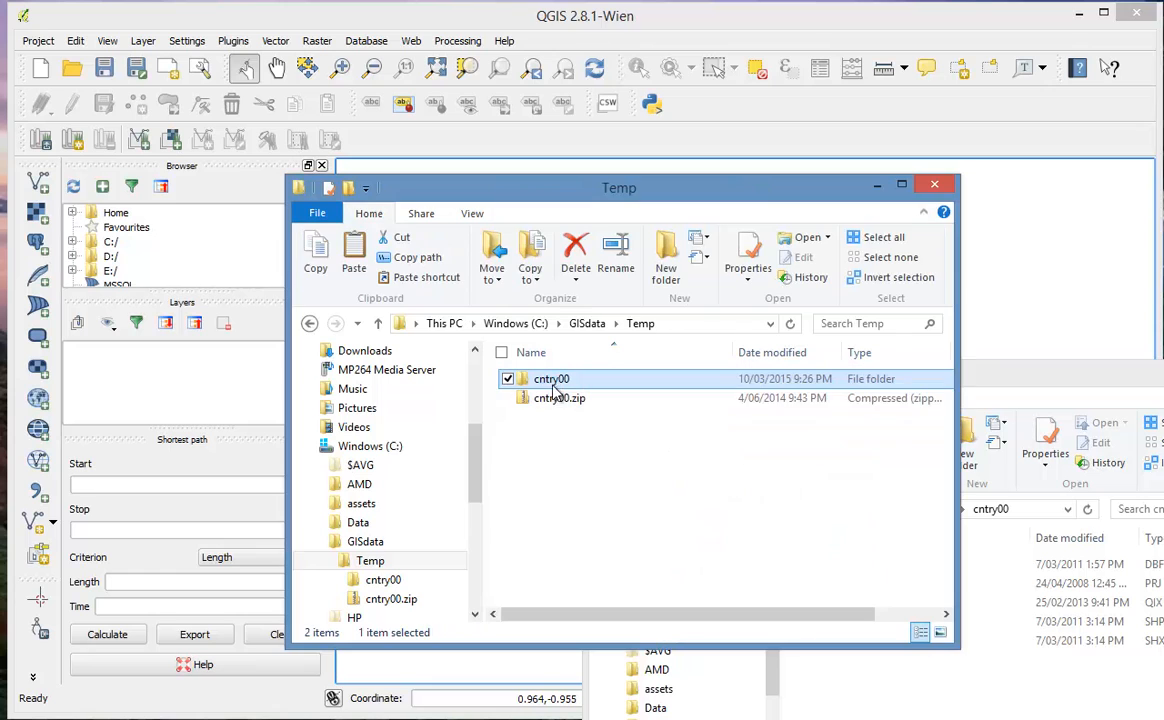
{"action": "left_click", "coordinate": [565, 400]}
{"action": "key", "text": "Delete"}
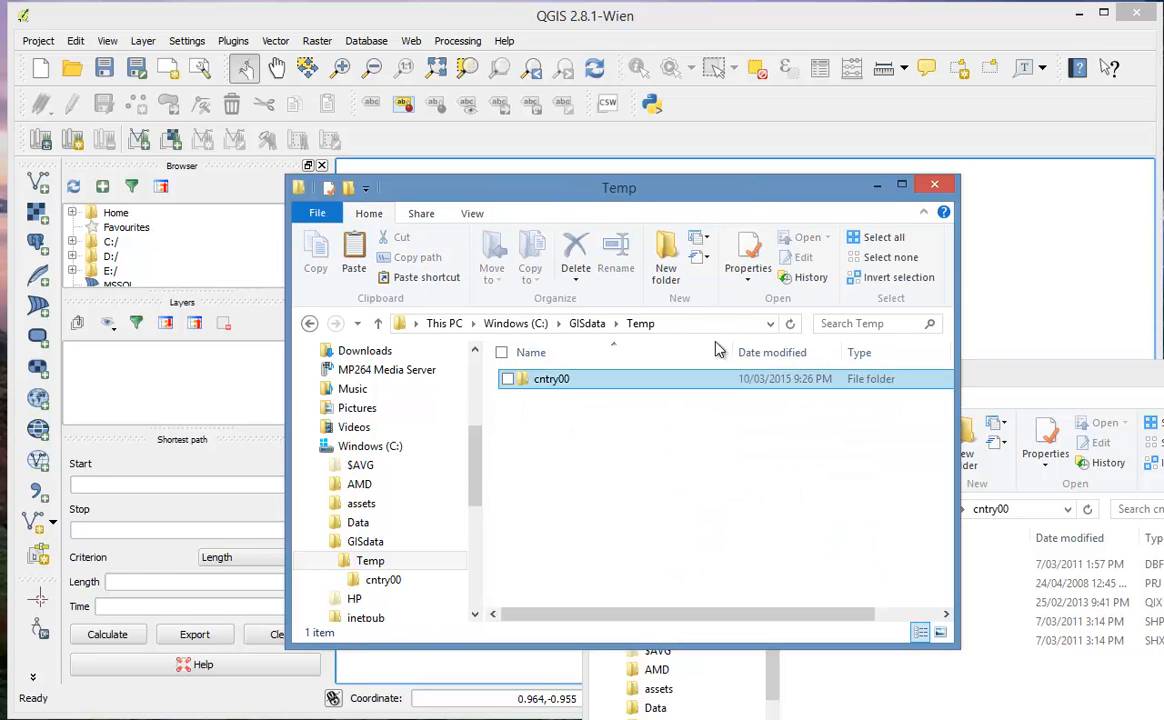
{"action": "left_click", "coordinate": [932, 186]}
Step: Open cntry00.prj in WordPad to read the coordinate system definition and close it
{"action": "left_click_drag", "start_coordinate": [922, 374], "coordinate": [675, 198]}
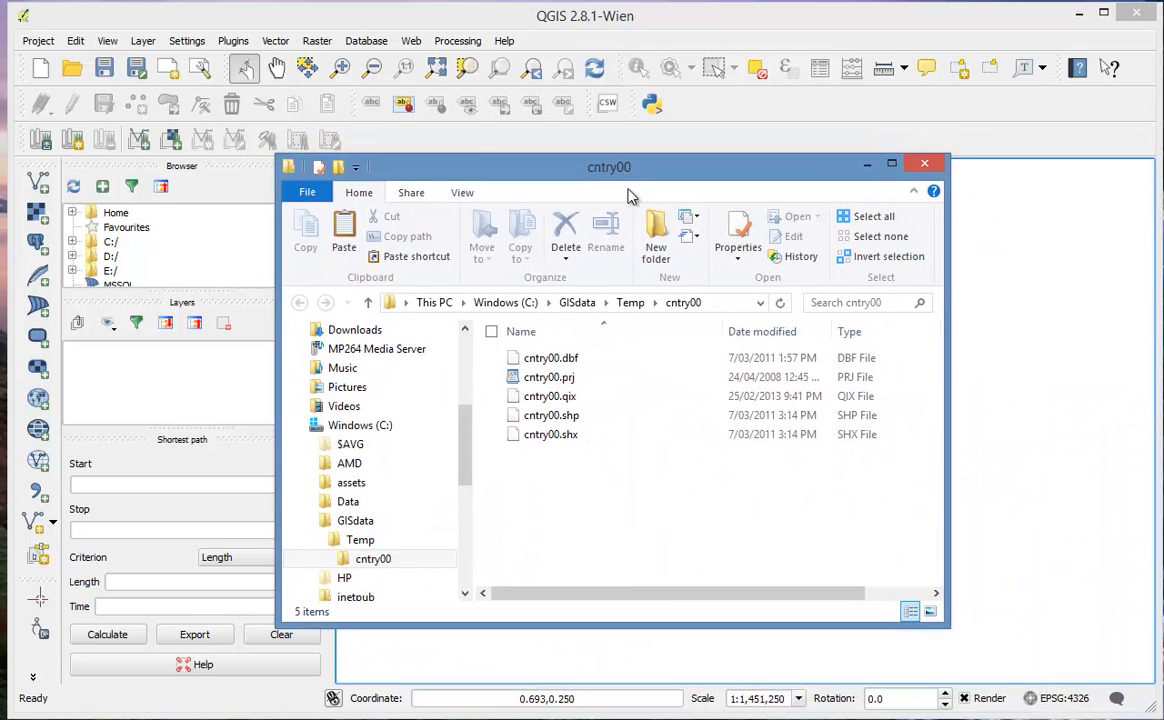
{"action": "double_click", "coordinate": [540, 377]}
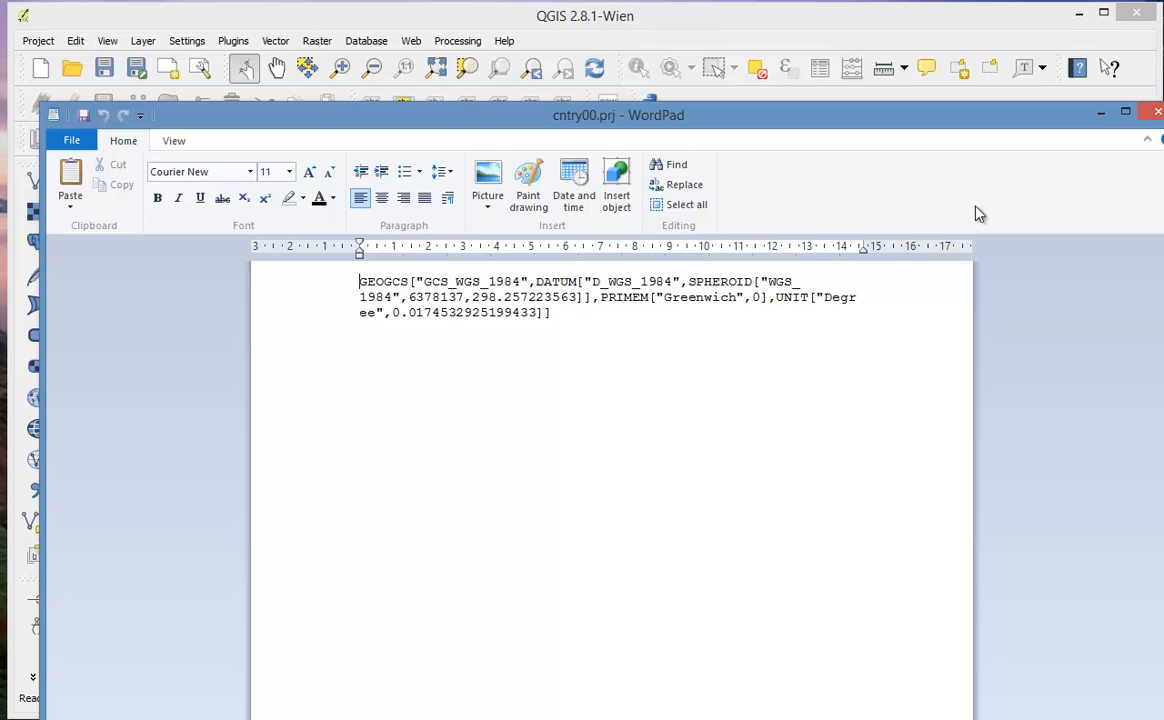
{"action": "left_click", "coordinate": [1156, 113]}
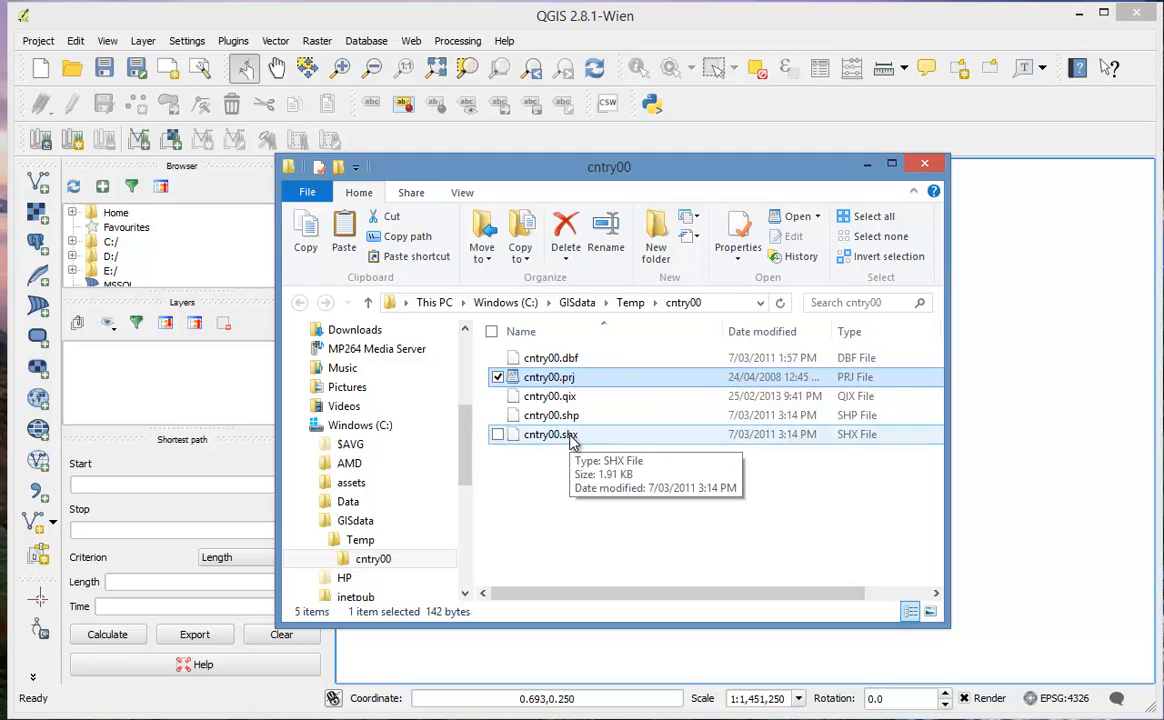
{"action": "left_click", "coordinate": [528, 360]}
{"action": "right_click", "coordinate": [545, 363]}
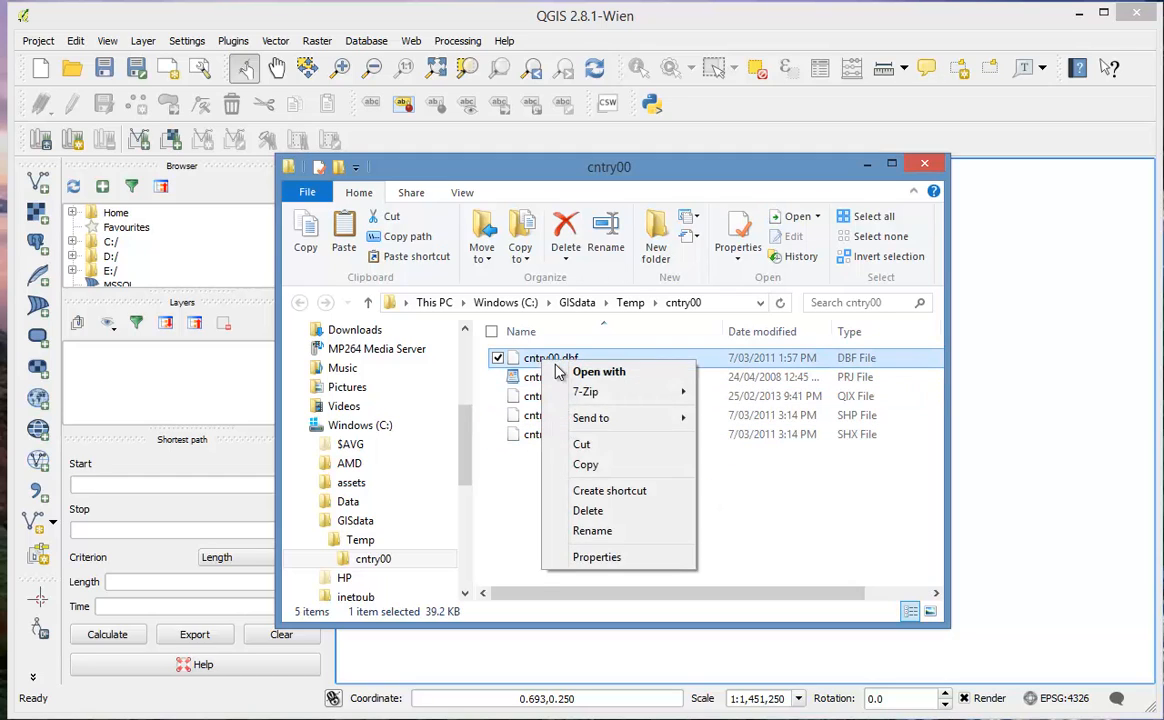
{"action": "left_click", "coordinate": [736, 488]}
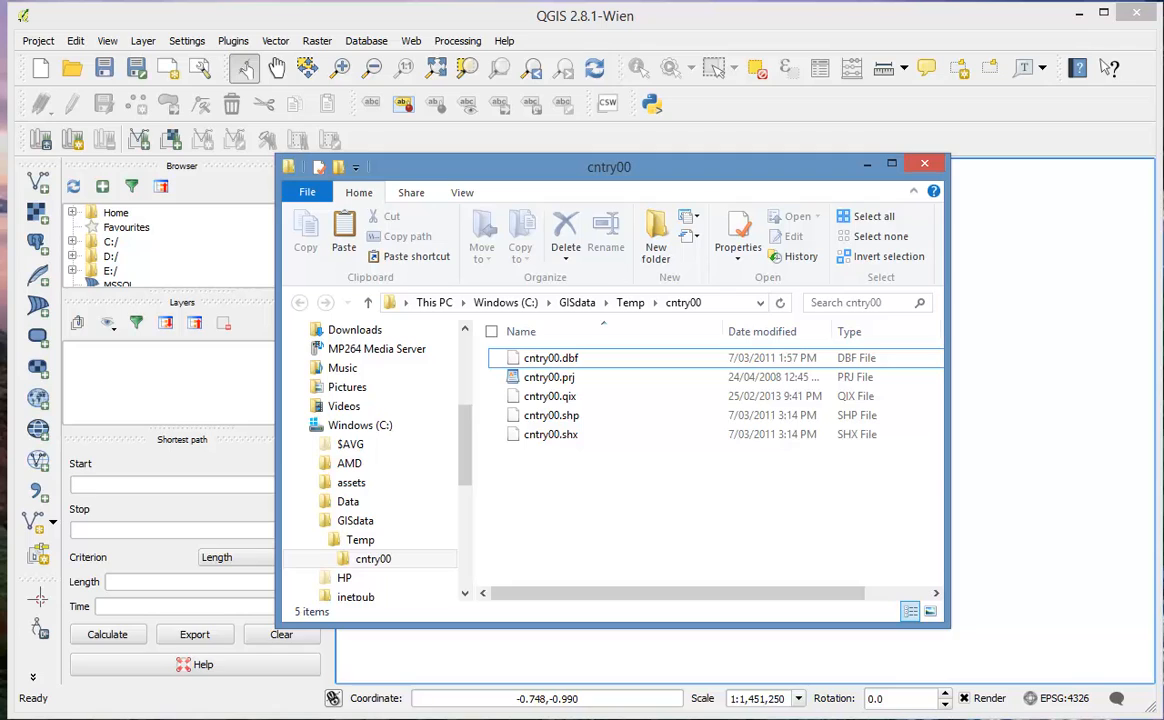
Step: Open cntry00.dbf in Excel to view the shapefile's attribute table
{"action": "left_click_drag", "start_coordinate": [584, 545], "coordinate": [938, 64]}
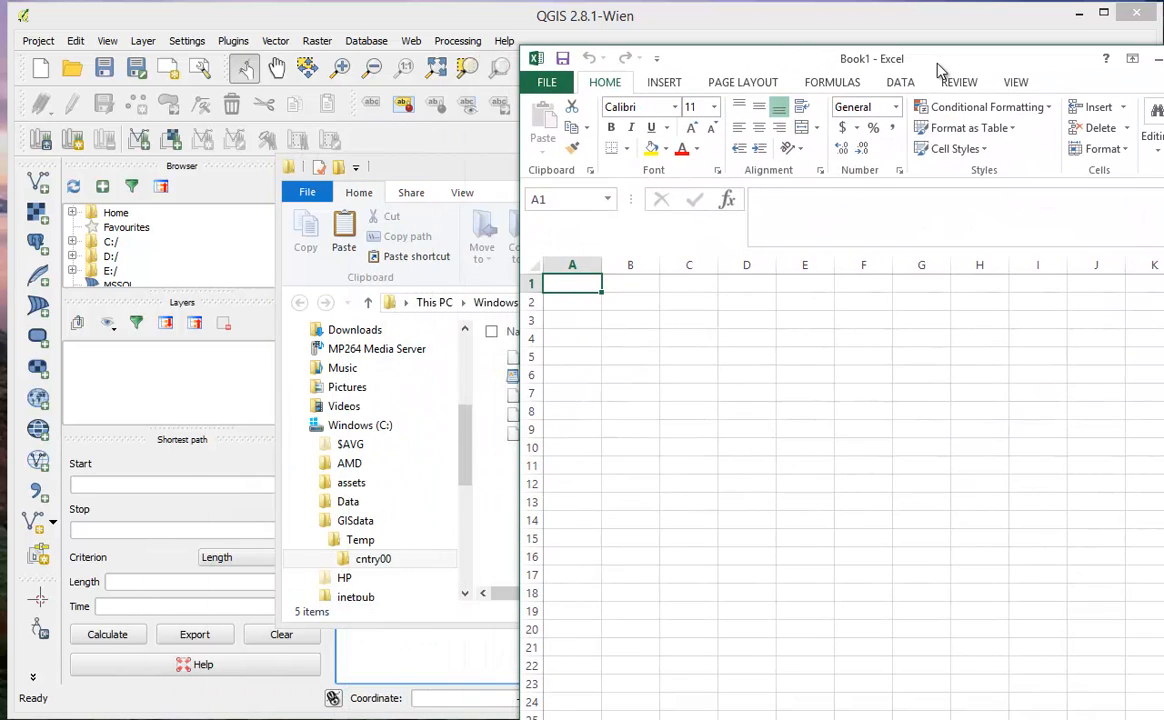
{"action": "left_click_drag", "start_coordinate": [478, 180], "coordinate": [262, 192]}
{"action": "left_click", "coordinate": [358, 370]}
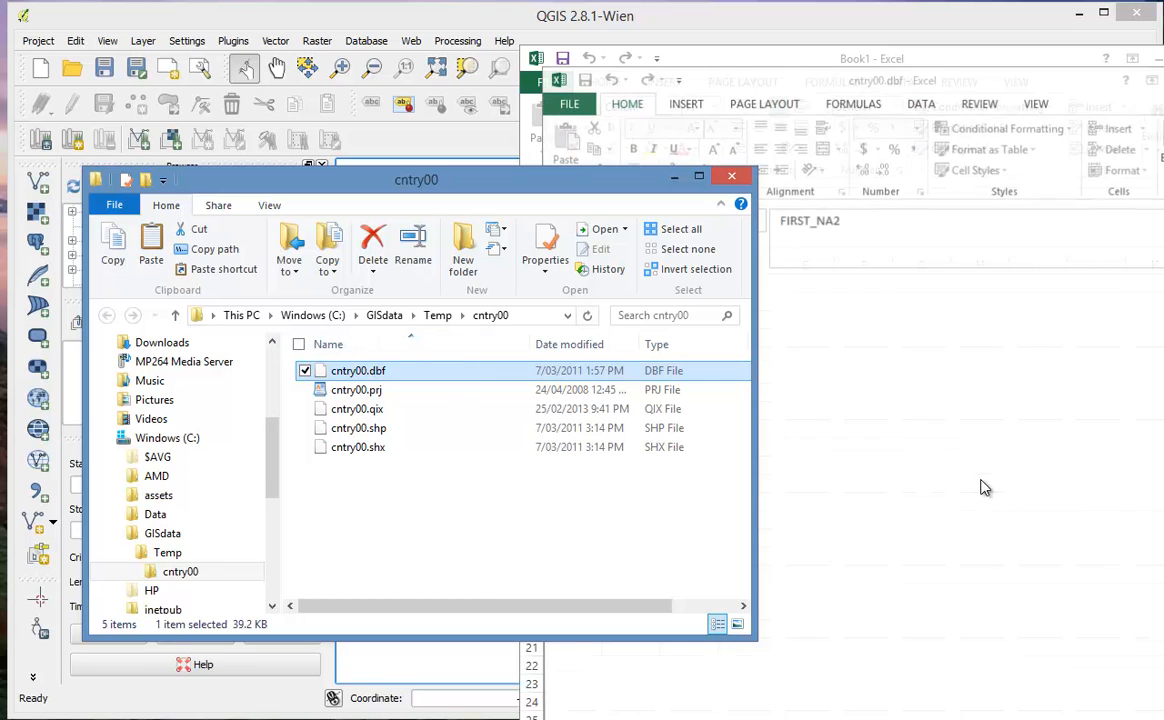
{"action": "left_click", "coordinate": [838, 377]}
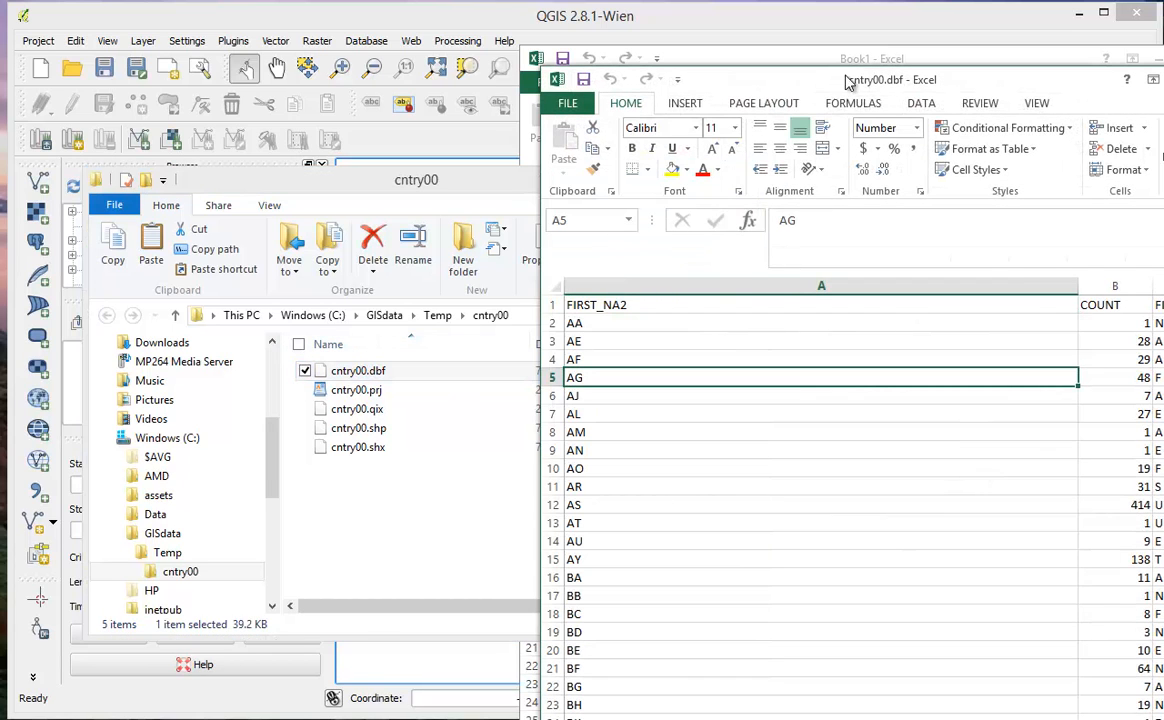
{"action": "left_click_drag", "start_coordinate": [770, 78], "coordinate": [578, 64]}
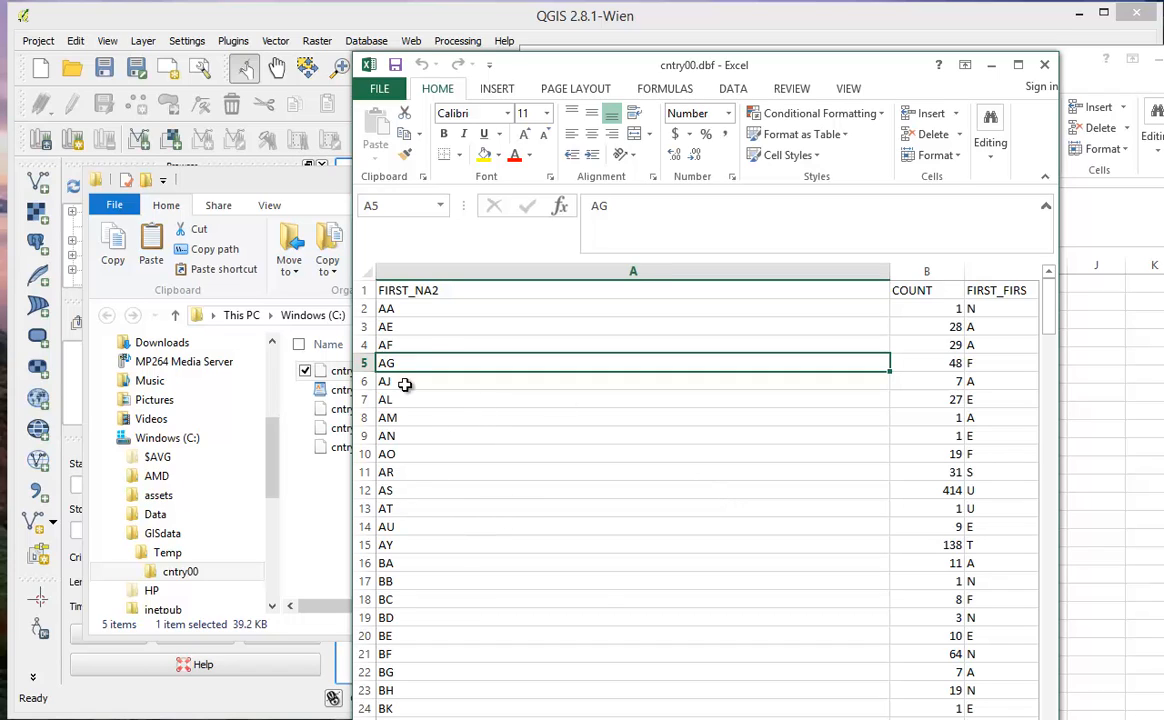
Step: Examine the country codes and the COUNT and FIRST_FIRS columns in cntry00.dbf, and close the file
{"action": "left_click", "coordinate": [410, 310]}
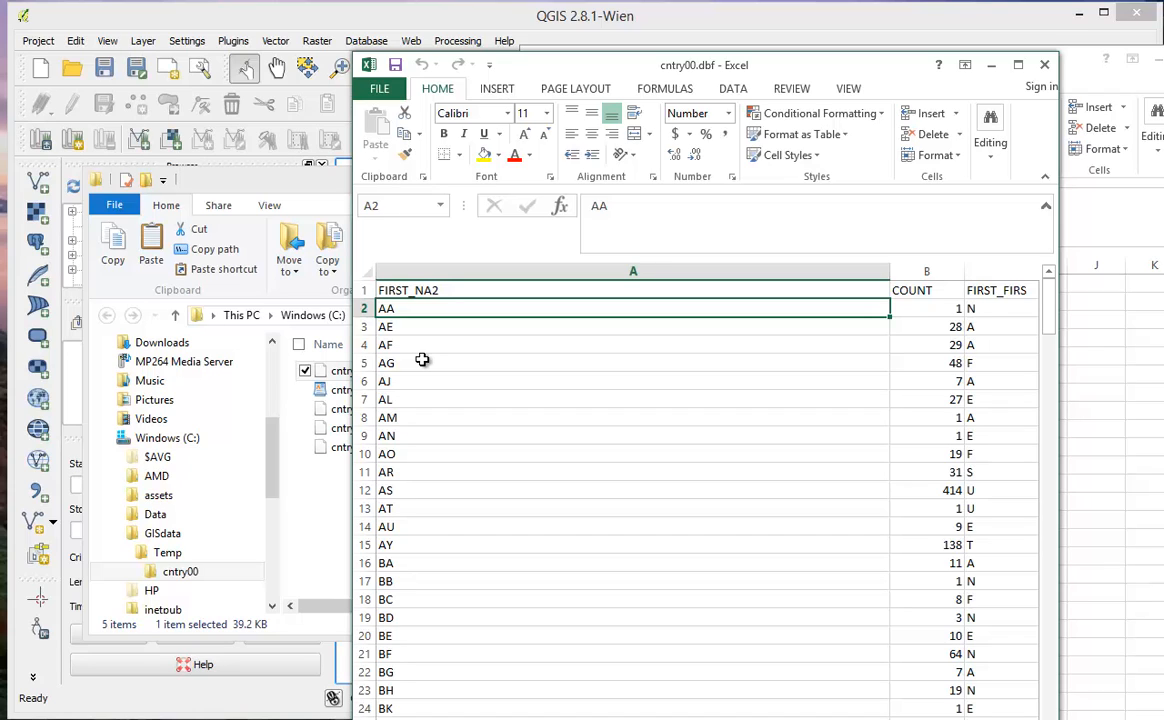
{"action": "key", "text": "Down"}
{"action": "key", "text": "Down"}
{"action": "key", "text": "Down"}
{"action": "key", "text": "Down"}
{"action": "key", "text": "Down"}
{"action": "key", "text": "Down"}
{"action": "key", "text": "Down"}
{"action": "key", "text": "Down"}
{"action": "key", "text": "Down"}
{"action": "key", "text": "Down"}
{"action": "key", "text": "Down"}
{"action": "key", "text": "Down"}
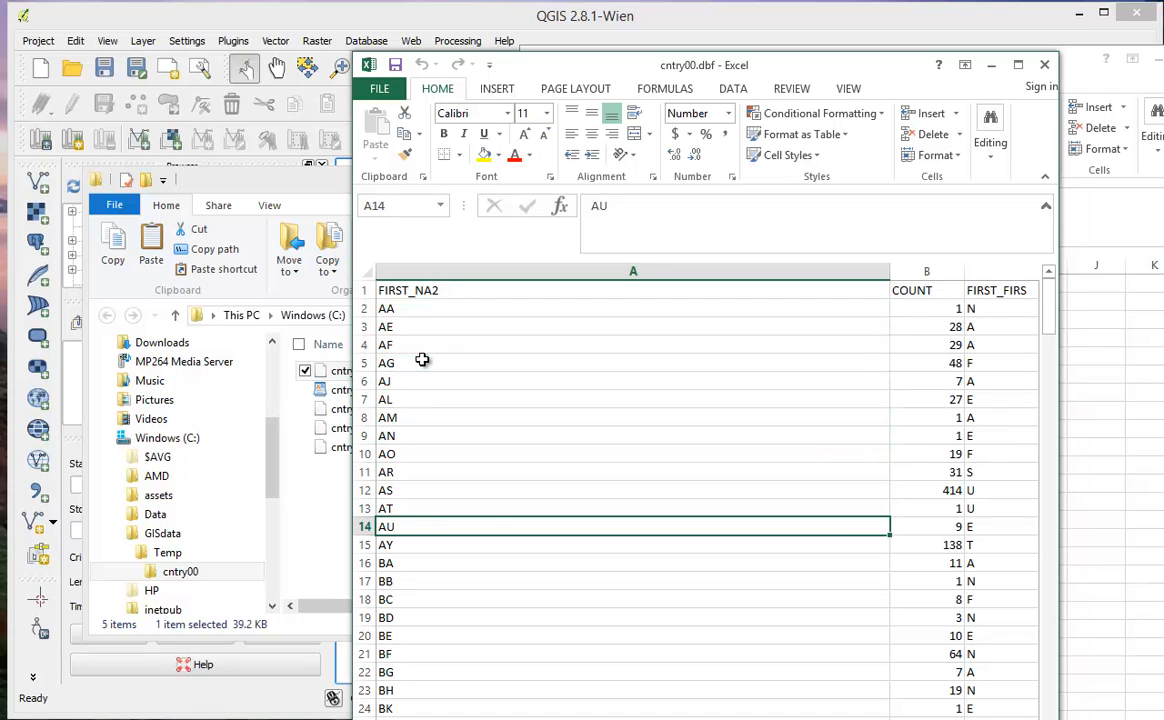
{"action": "key", "text": "Right"}
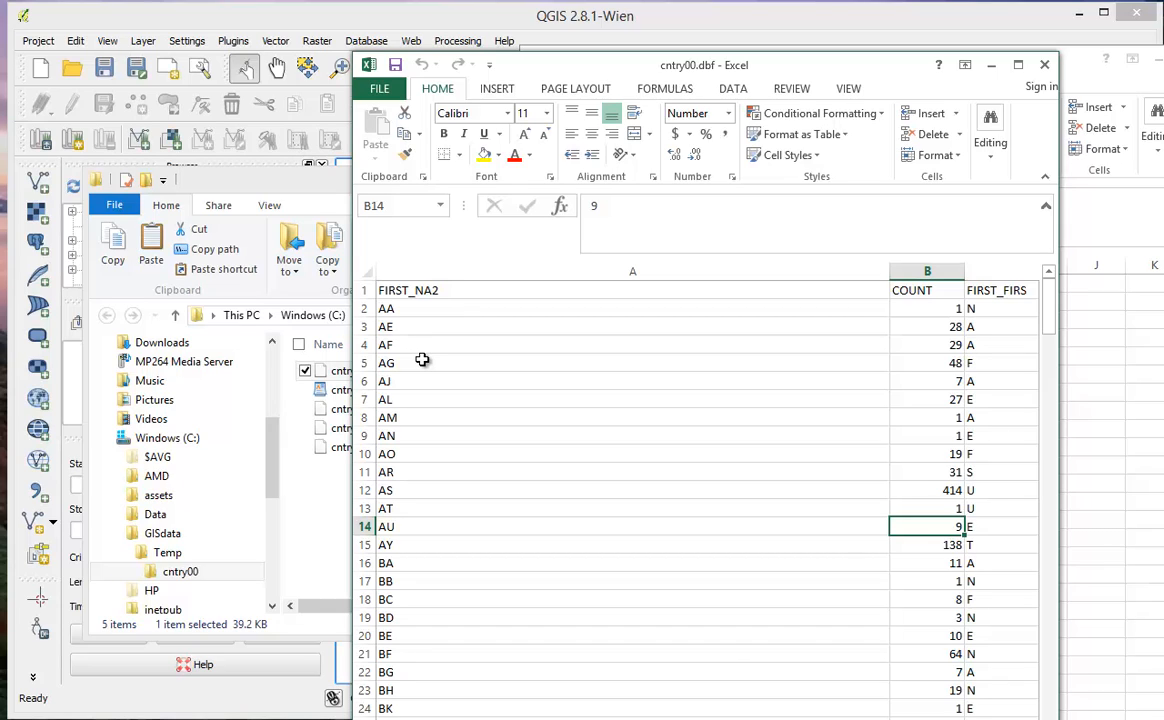
{"action": "key", "text": "Left"}
{"action": "key", "text": "Right"}
{"action": "key", "text": "Right"}
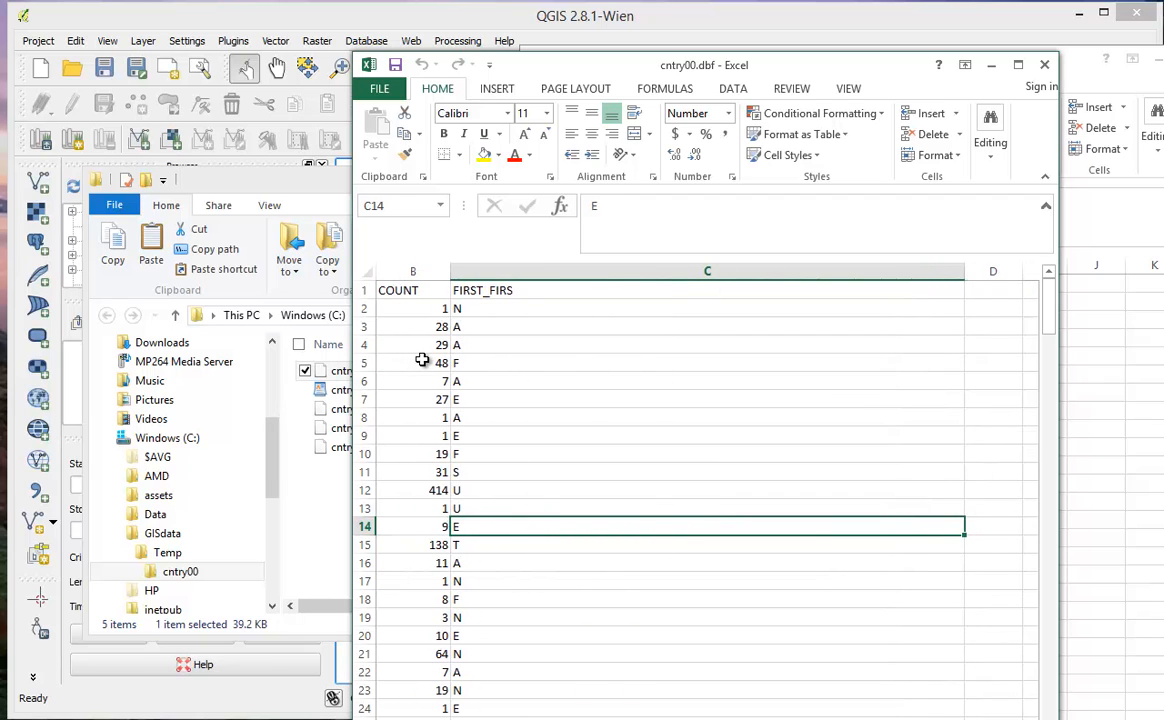
{"action": "key", "text": "Left"}
{"action": "key", "text": "Left"}
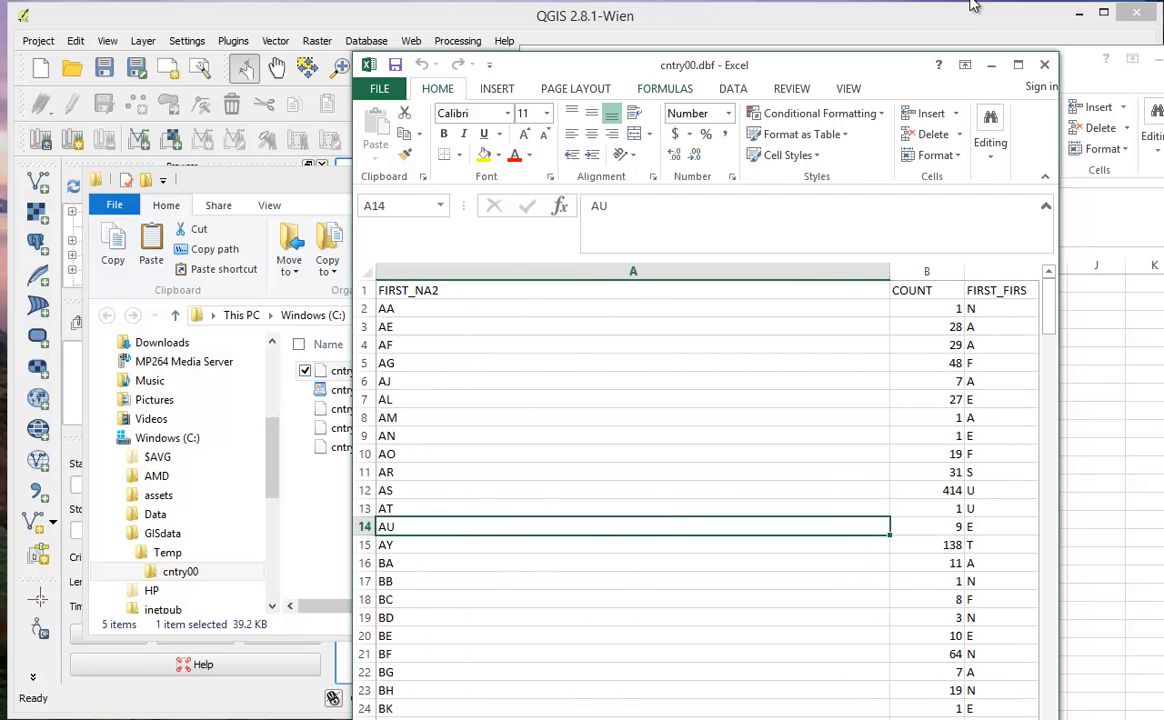
{"action": "left_click", "coordinate": [1044, 64]}
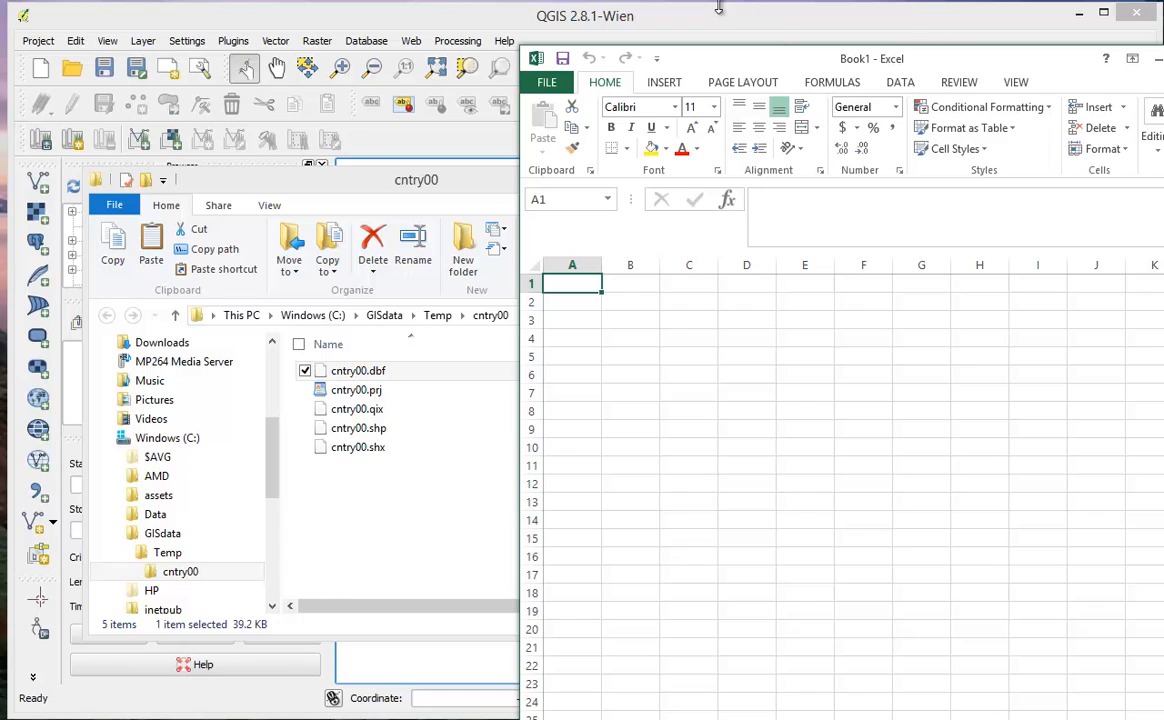
Step: Switch to QGIS and start adding a vector layer with the File source type, browsing for its dataset
{"action": "left_click", "coordinate": [686, 20]}
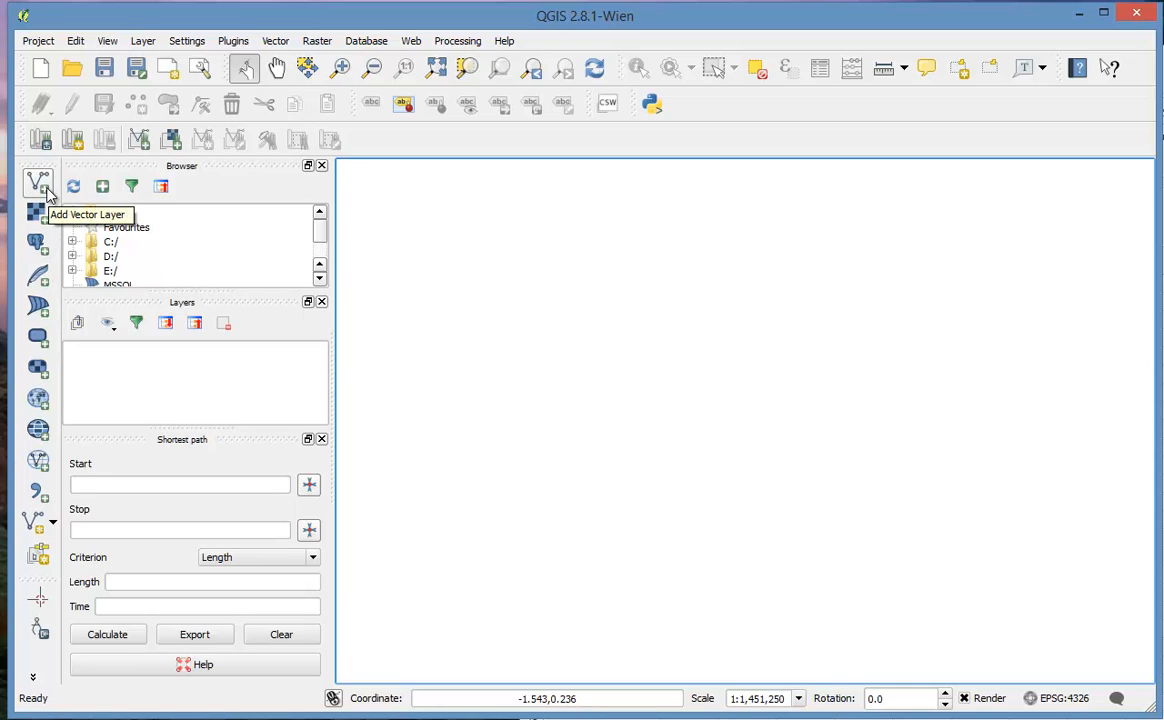
{"action": "left_click", "coordinate": [140, 41]}
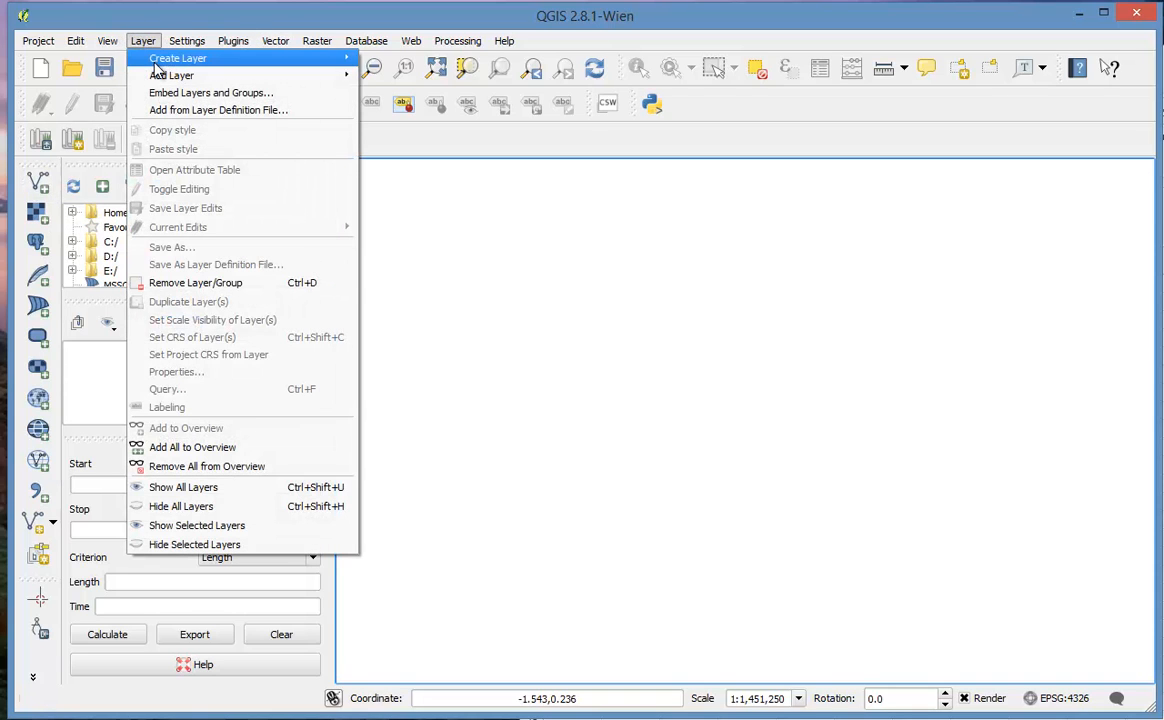
{"action": "mouse_move", "coordinate": [199, 76]}
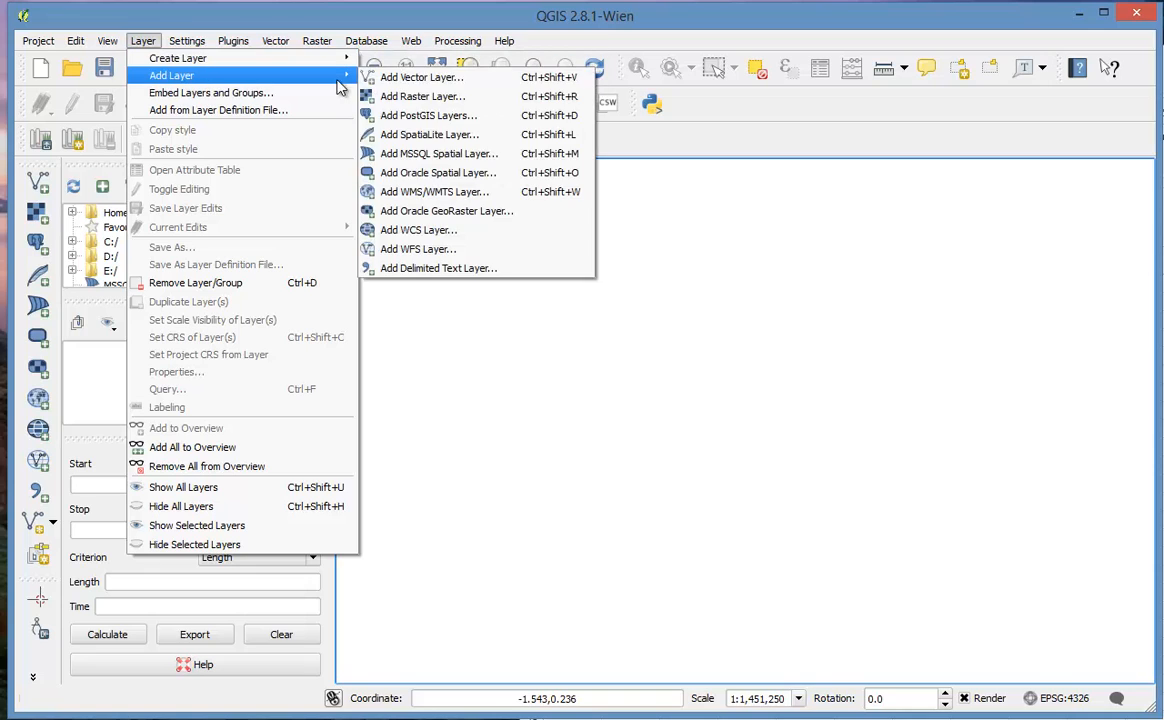
{"action": "left_click", "coordinate": [400, 78]}
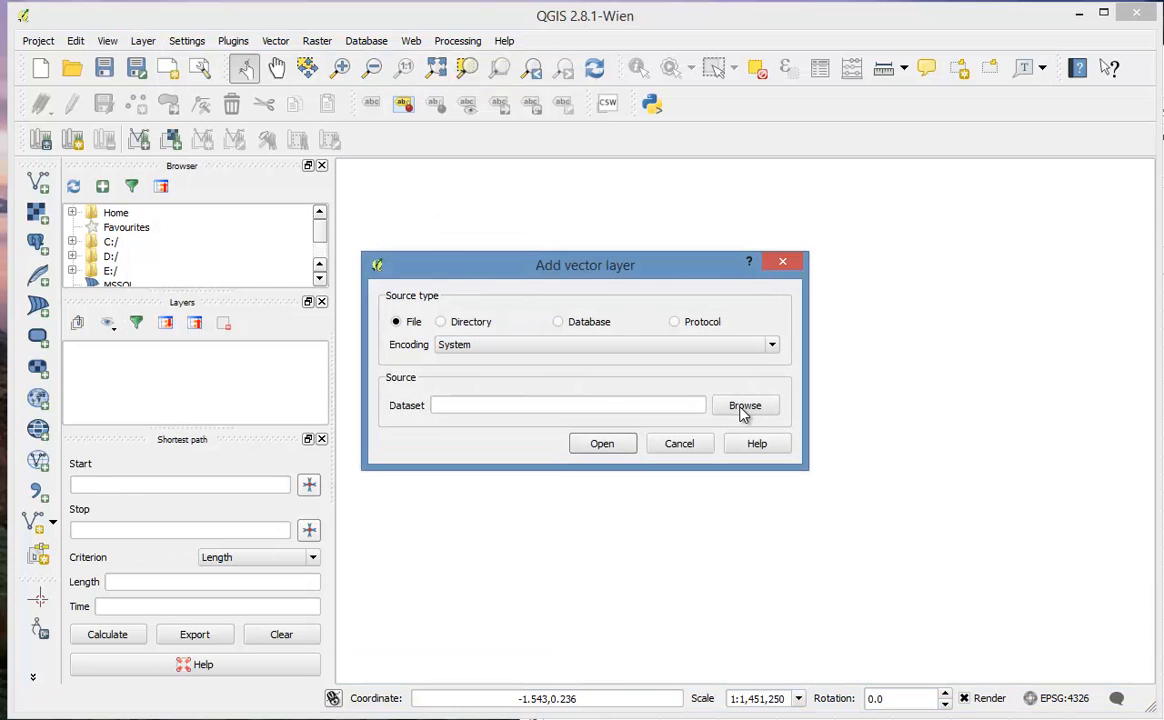
{"action": "left_click", "coordinate": [744, 407]}
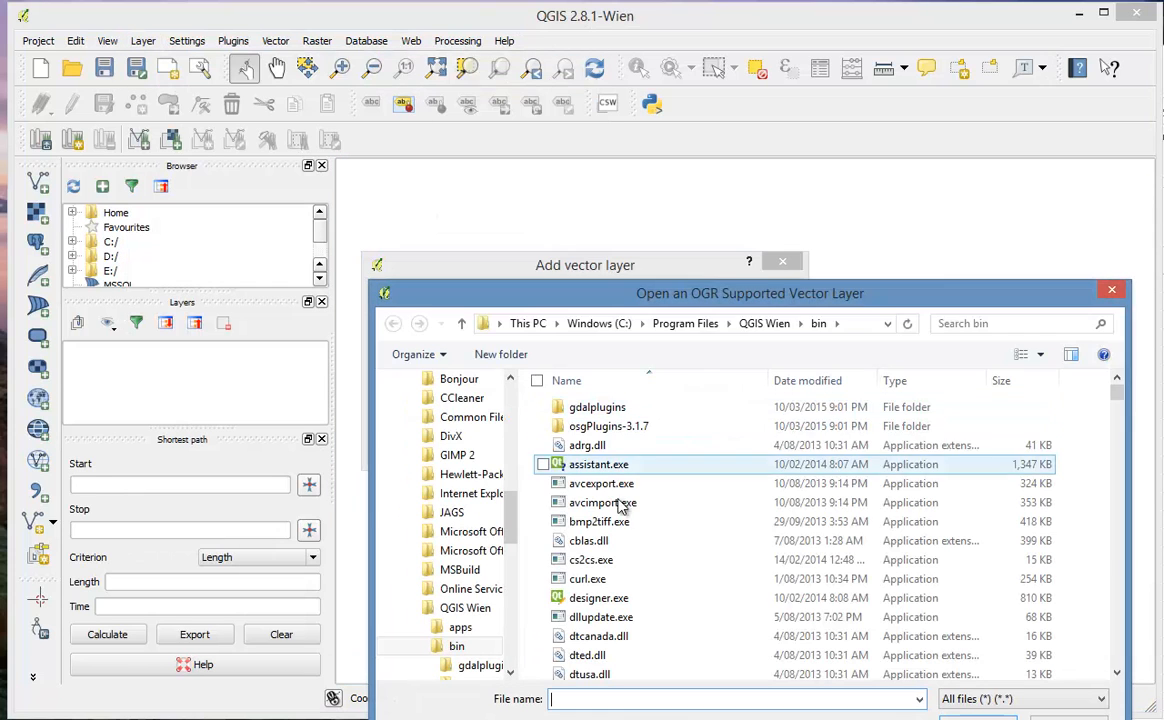
Step: Load cntry00.shp from C:\GISdata\Temp\cntry00 as a vector layer
{"action": "scroll", "coordinate": [510, 405], "scroll_direction": "up", "scroll_amount": 10}
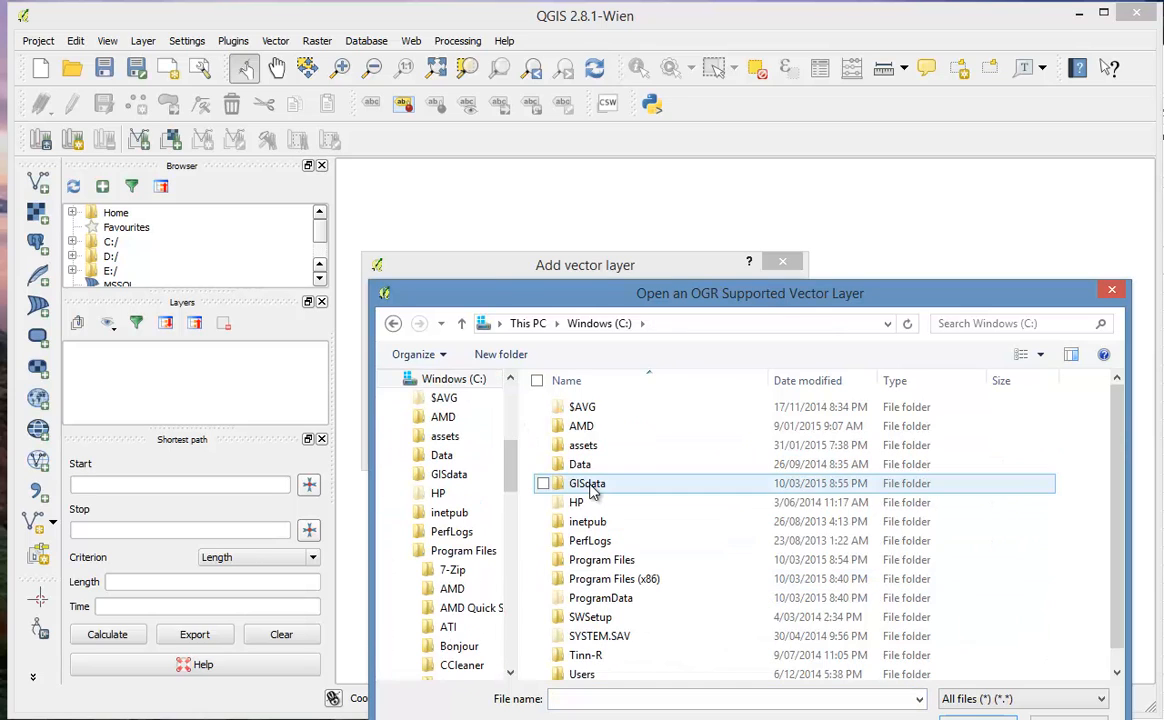
{"action": "left_click", "coordinate": [590, 485]}
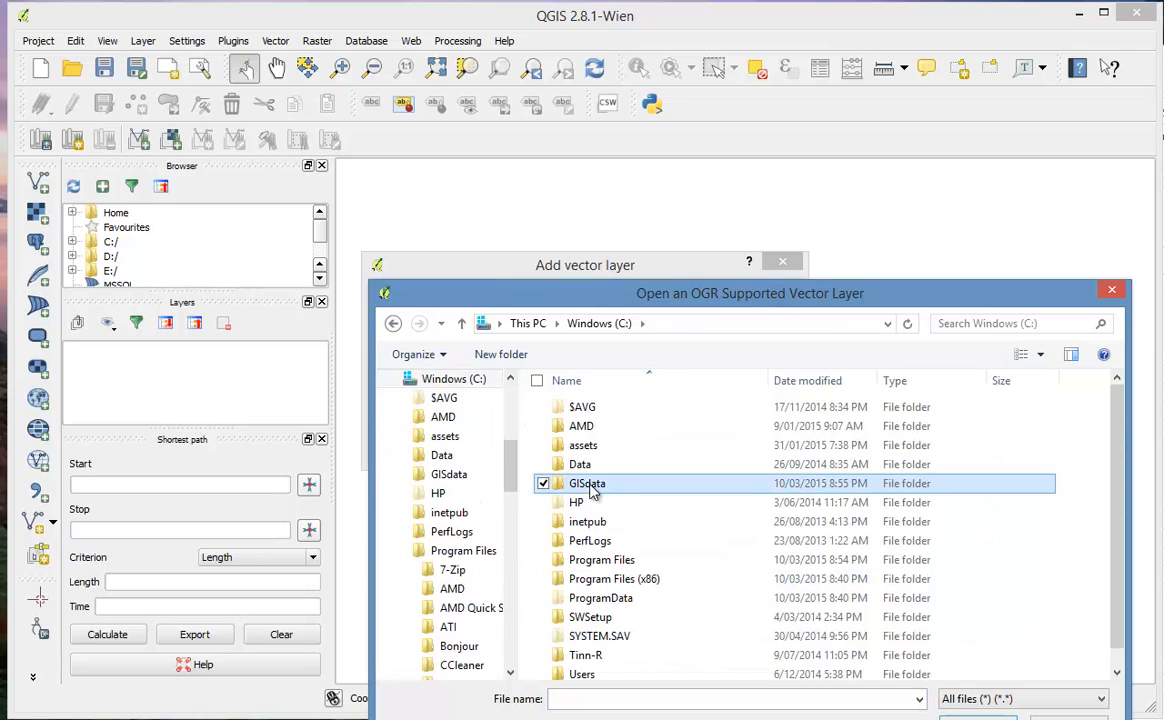
{"action": "double_click", "coordinate": [590, 486]}
{"action": "double_click", "coordinate": [587, 411]}
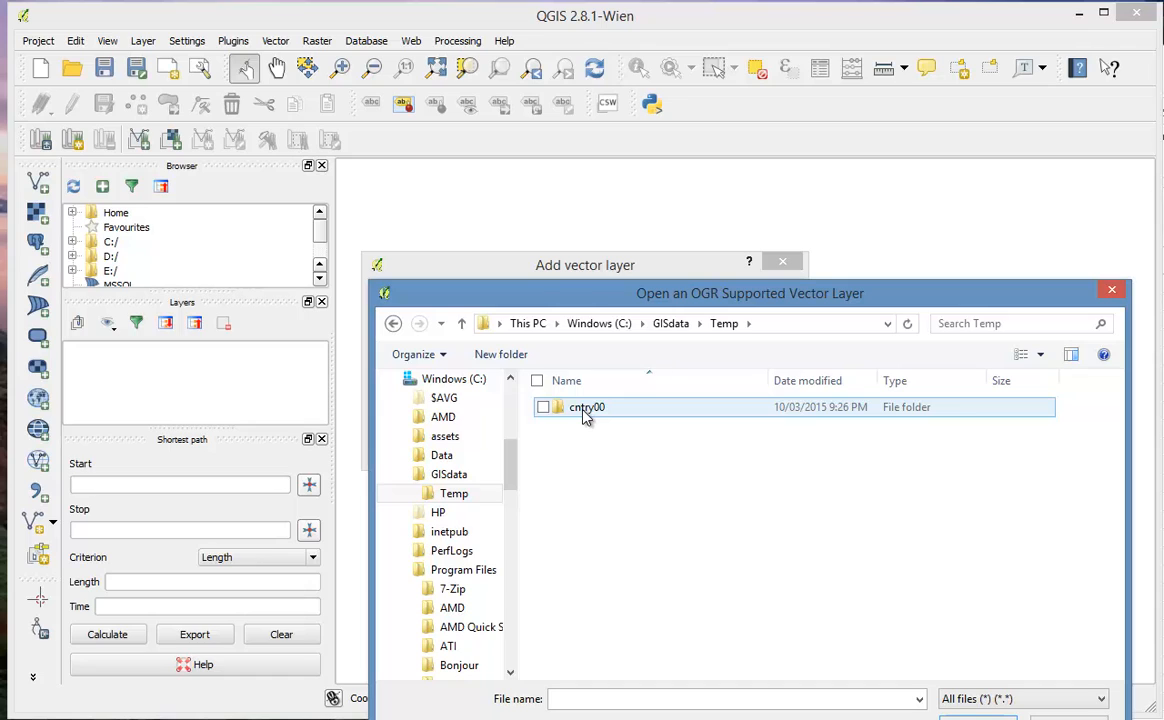
{"action": "double_click", "coordinate": [587, 411]}
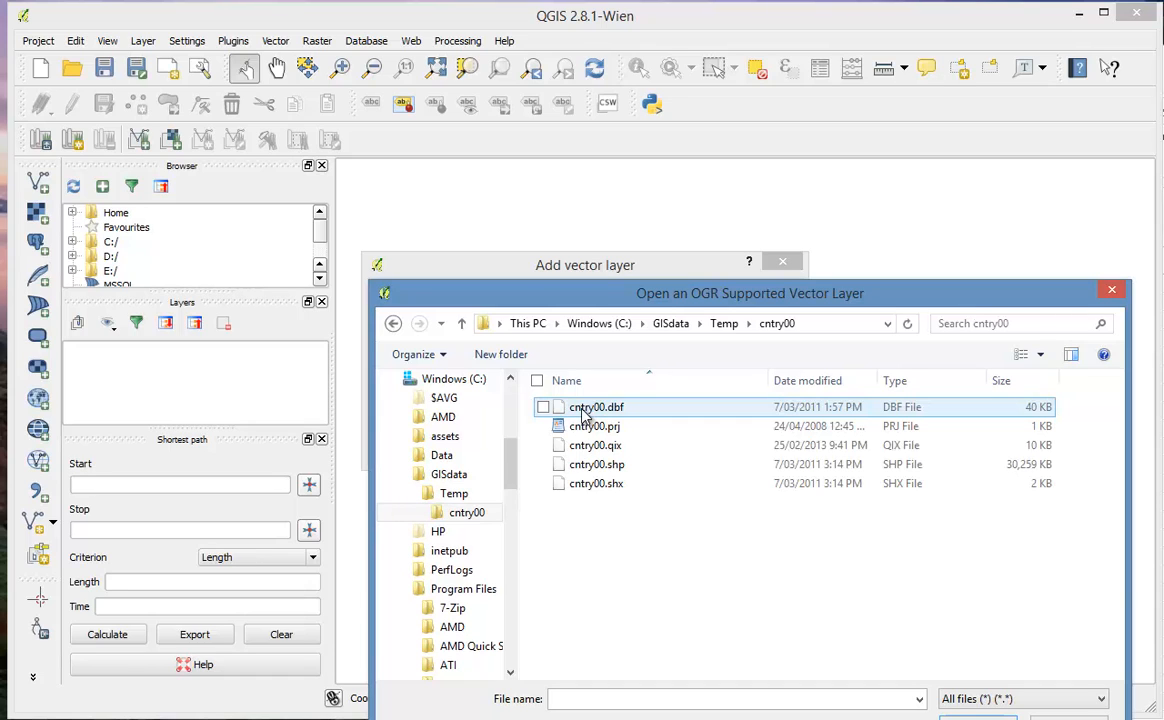
{"action": "left_click", "coordinate": [600, 464]}
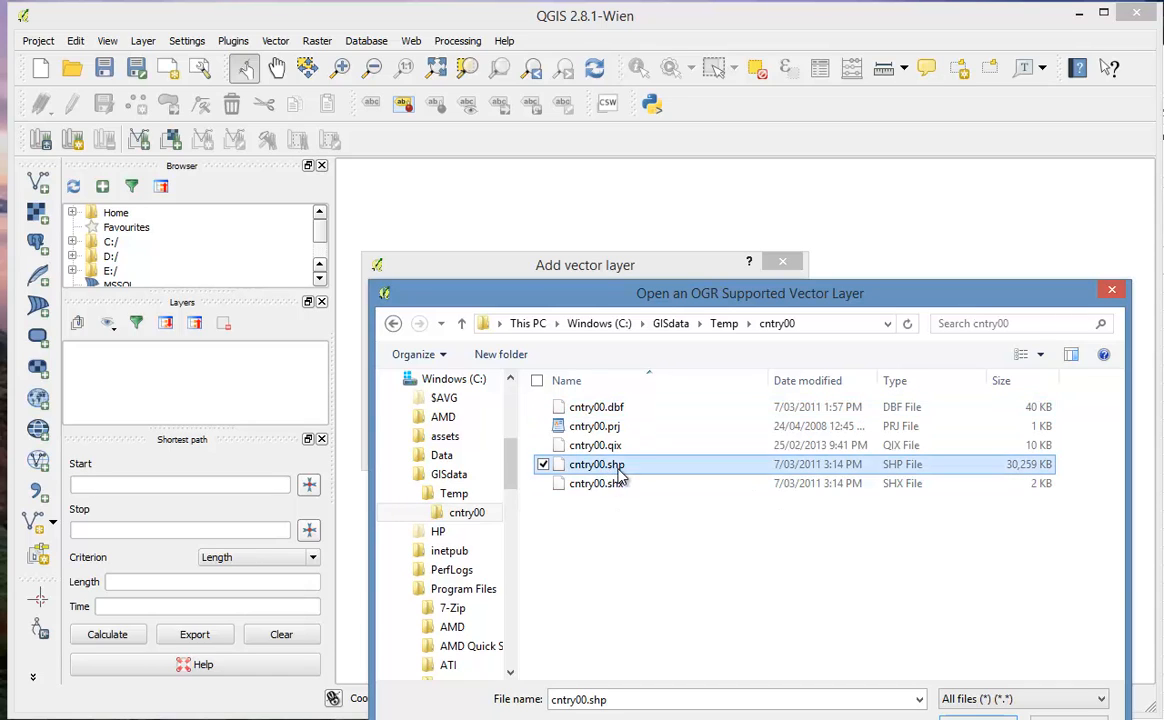
{"action": "left_click", "coordinate": [978, 717]}
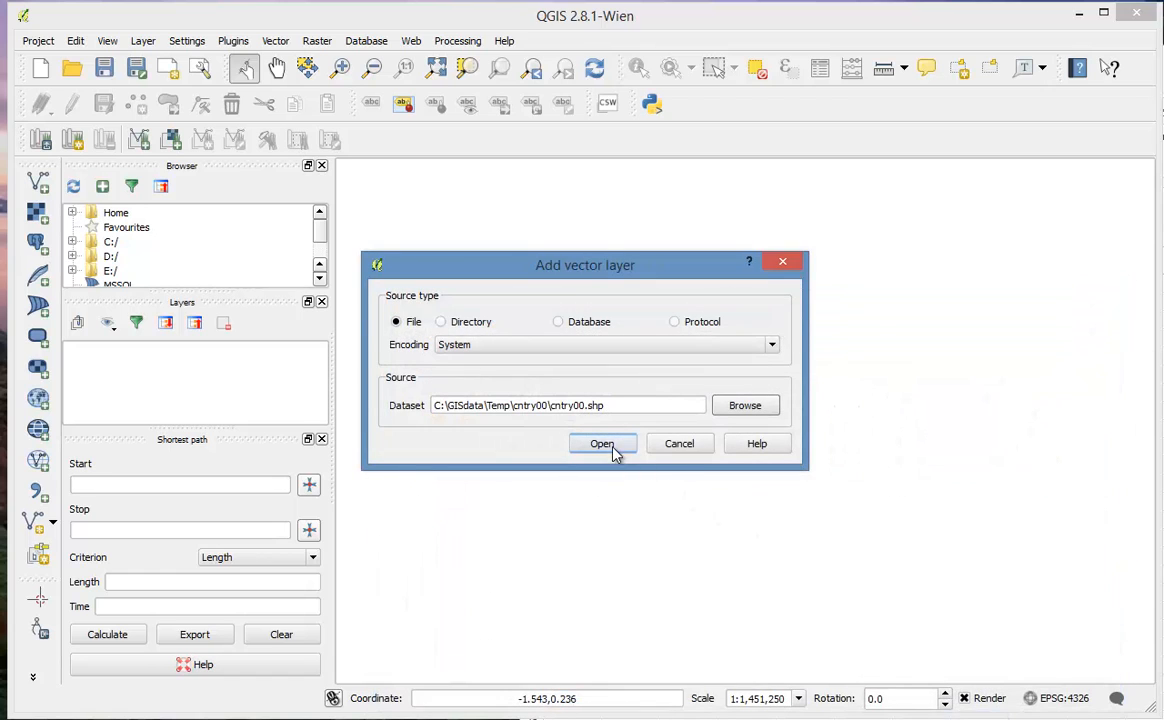
{"action": "left_click", "coordinate": [603, 445]}
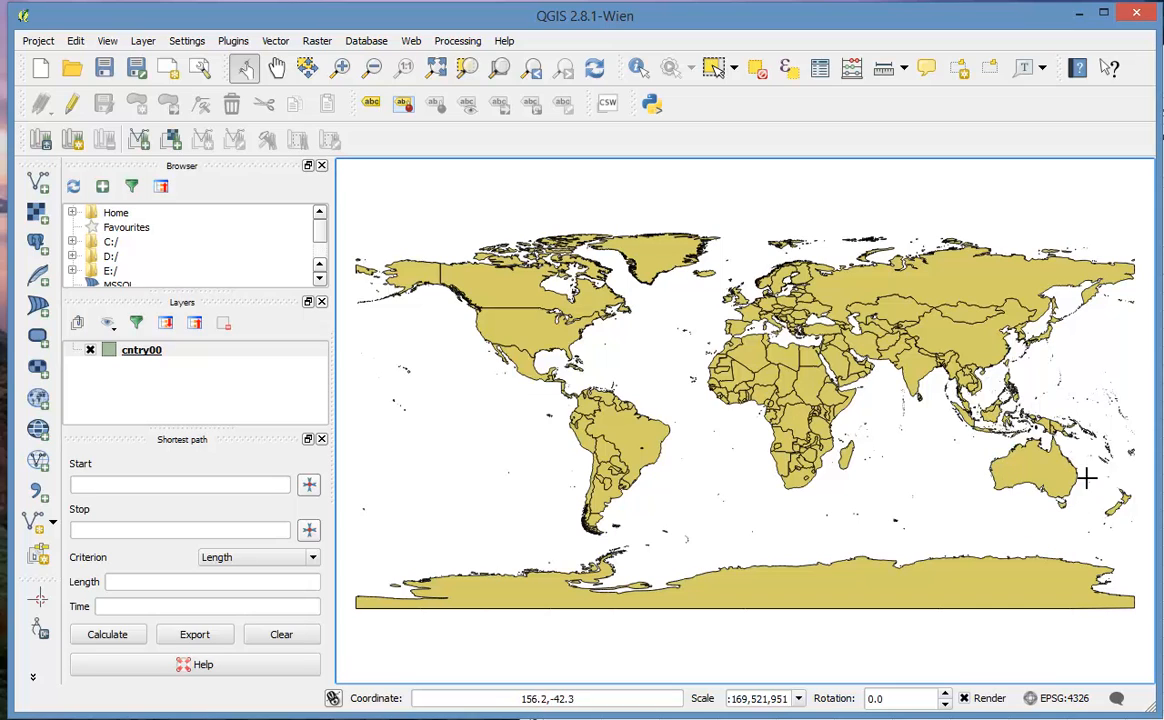
Step: Enable on-the-fly CRS transformation and set the project CRS to GDA94 (EPSG:4283), filtering the CRS list by "gda"
{"action": "left_click", "coordinate": [1046, 698]}
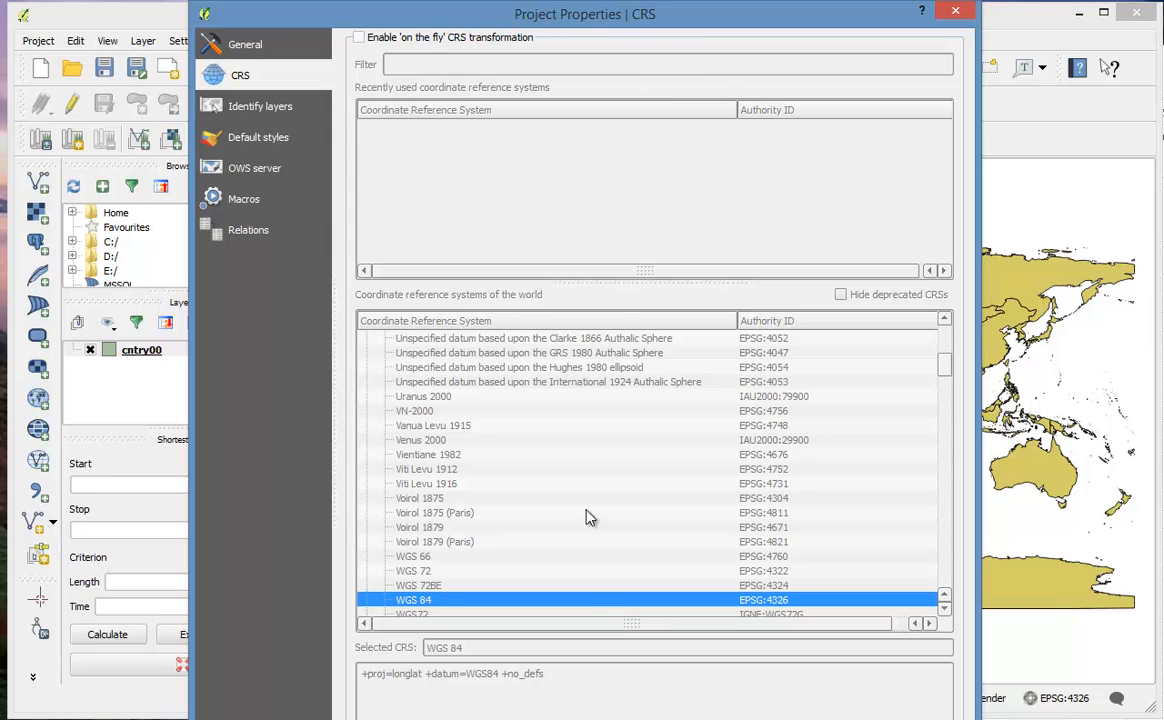
{"action": "left_click", "coordinate": [359, 38]}
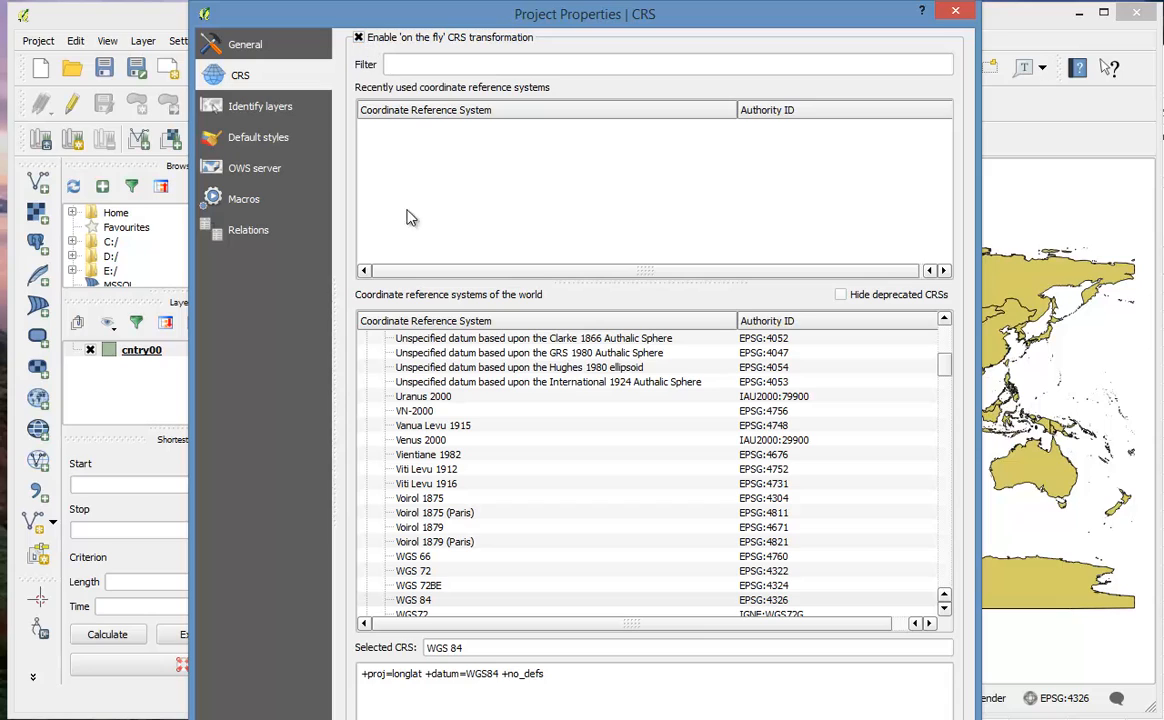
{"action": "left_click", "coordinate": [405, 65]}
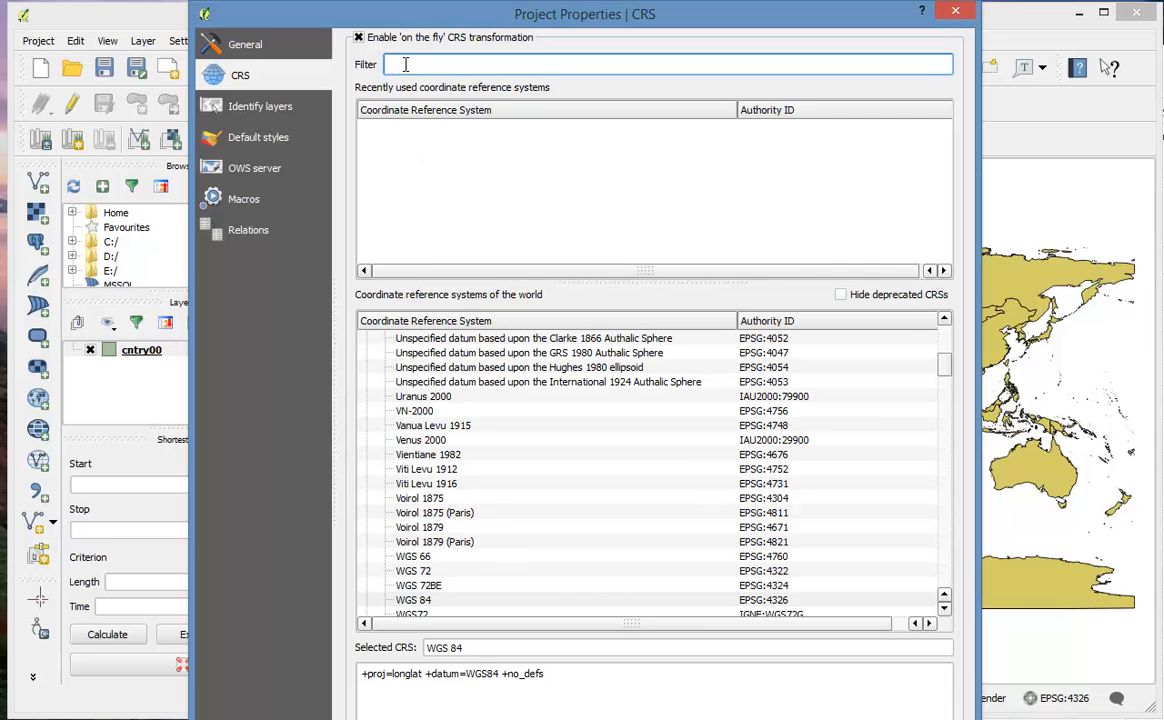
{"action": "type", "text": "gdal"}
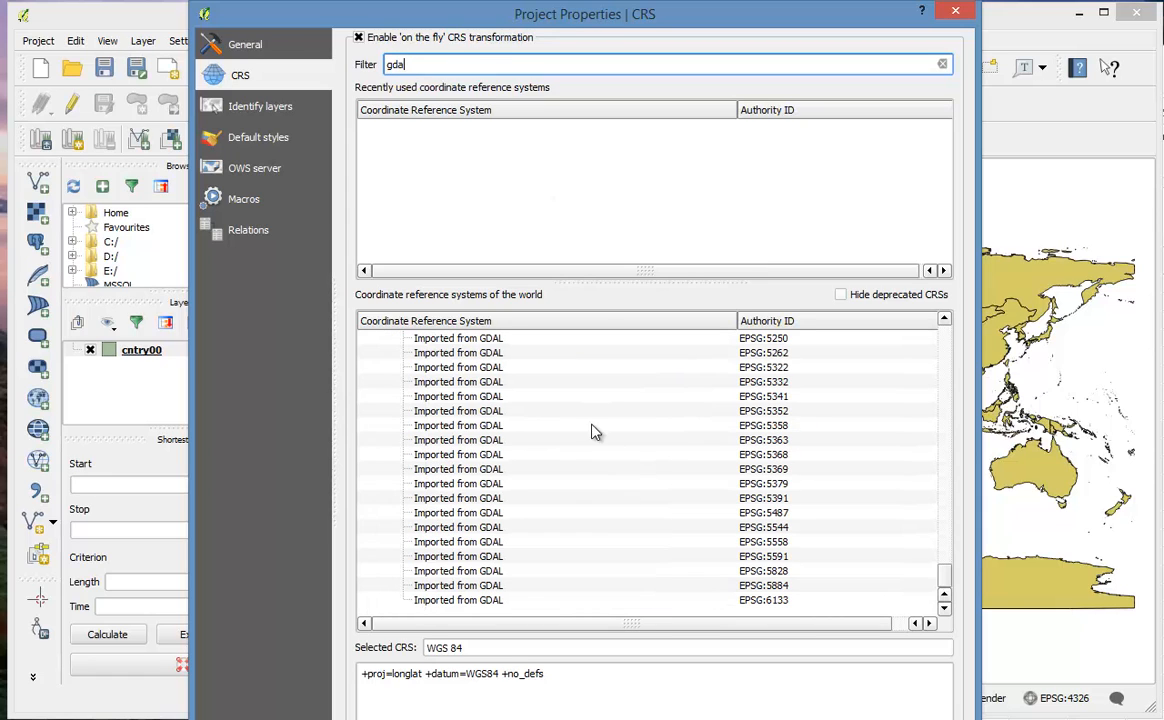
{"action": "scroll", "coordinate": [450, 500], "scroll_direction": "up", "scroll_amount": 1}
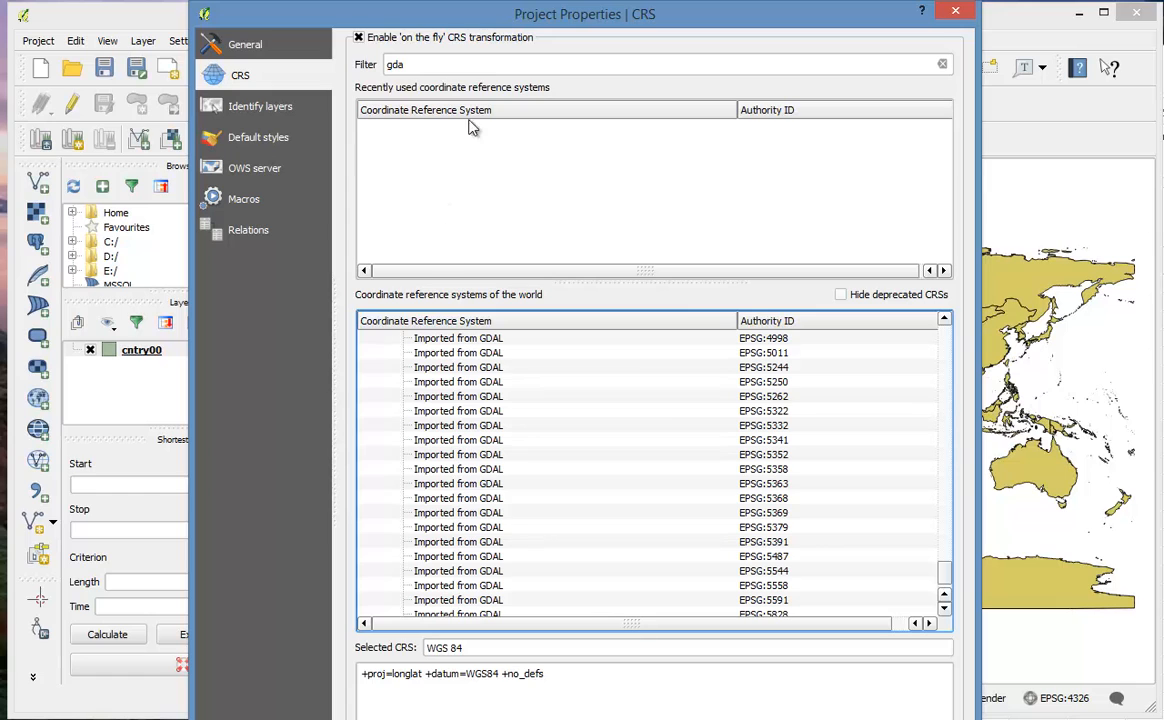
{"action": "left_click", "coordinate": [471, 65]}
{"action": "key", "text": "BackSpace"}
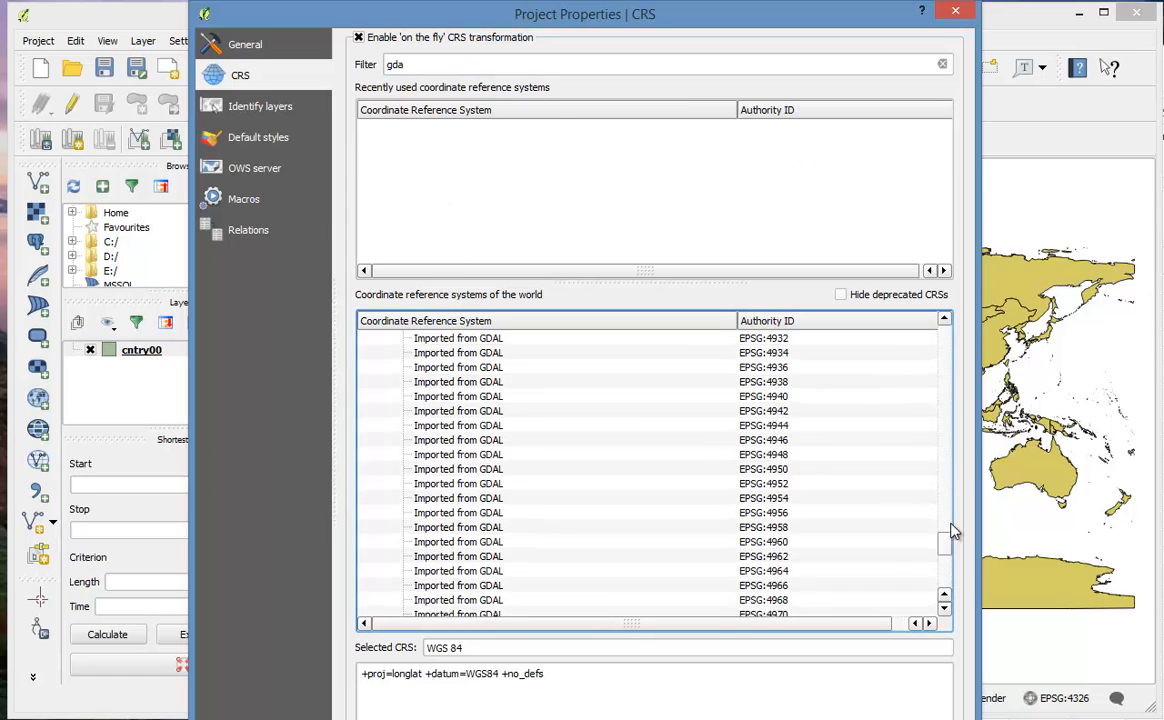
{"action": "left_click_drag", "start_coordinate": [948, 533], "coordinate": [927, 361]}
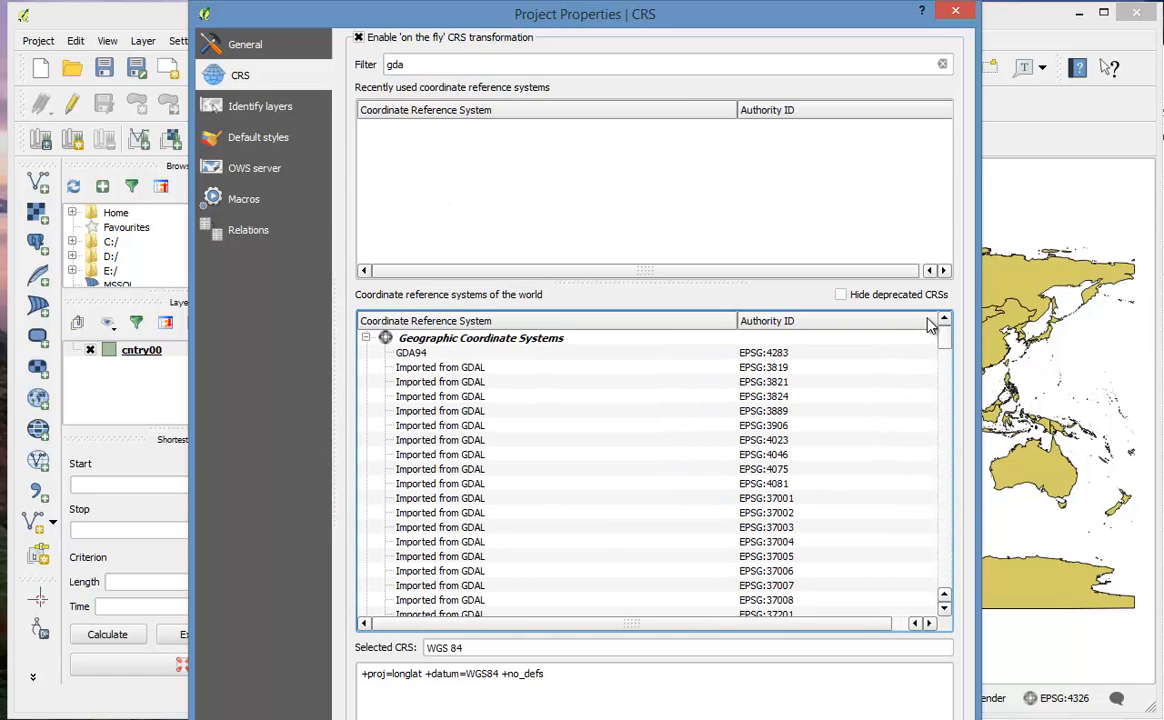
{"action": "left_click", "coordinate": [418, 355]}
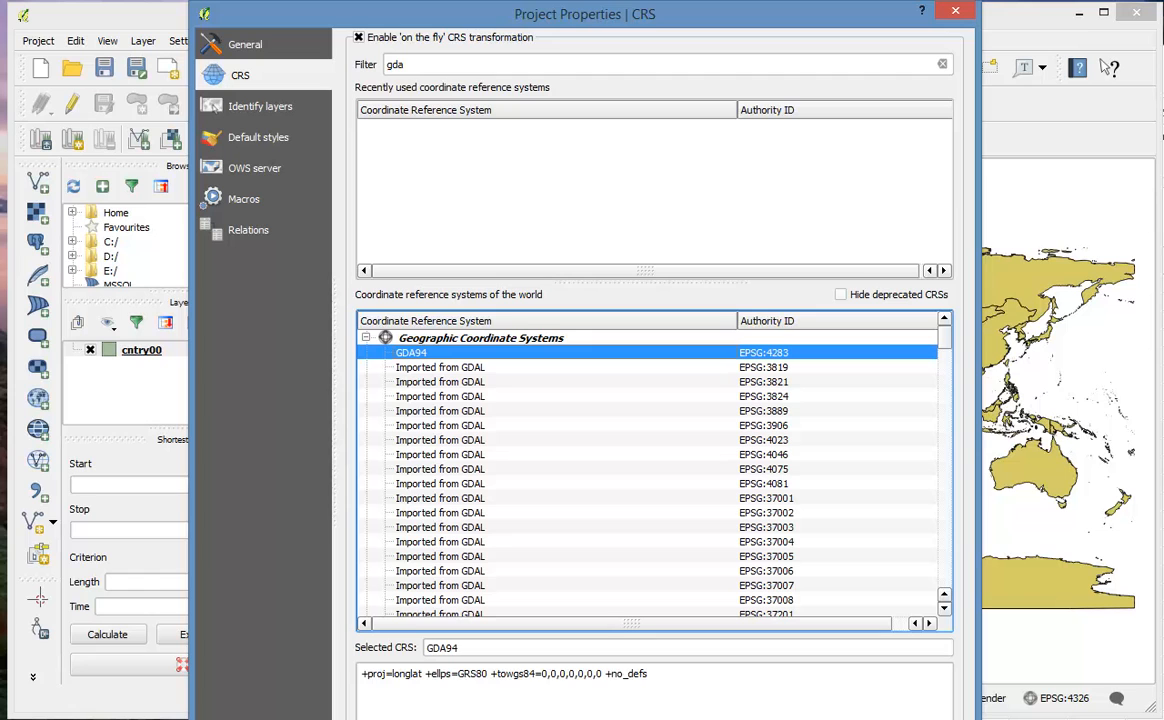
{"action": "left_click_drag", "start_coordinate": [660, 718], "coordinate": [657, 689]}
{"action": "left_click", "coordinate": [695, 676]}
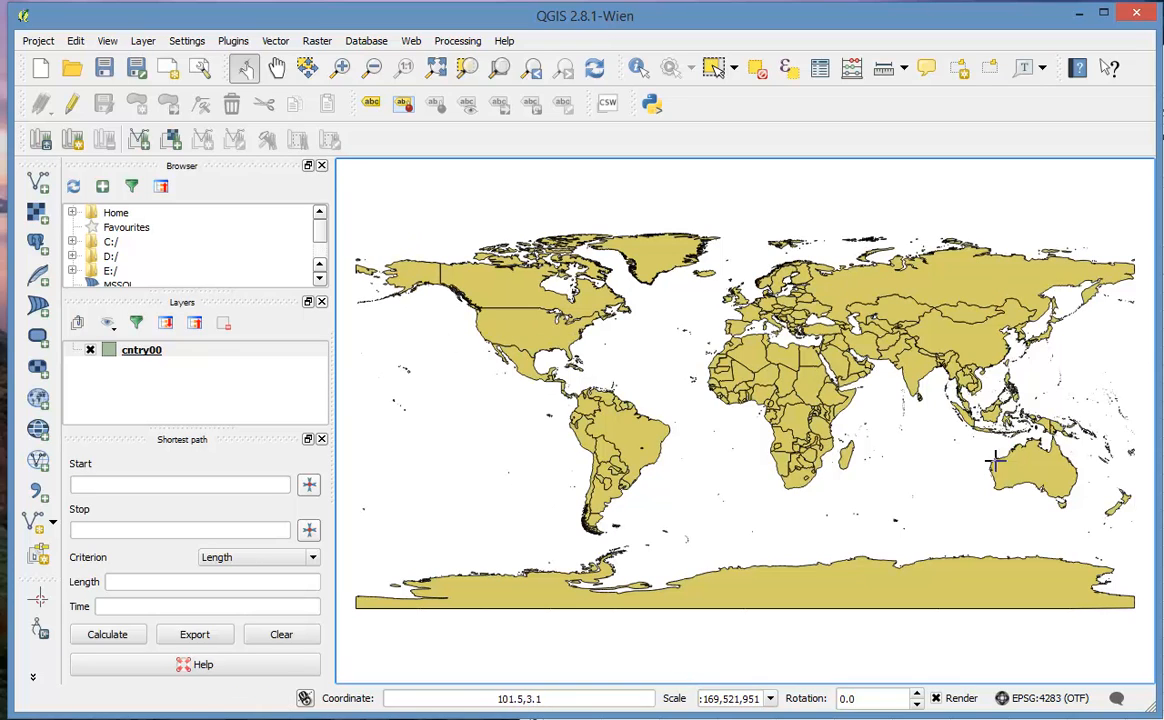
{"action": "left_click", "coordinate": [1037, 699]}
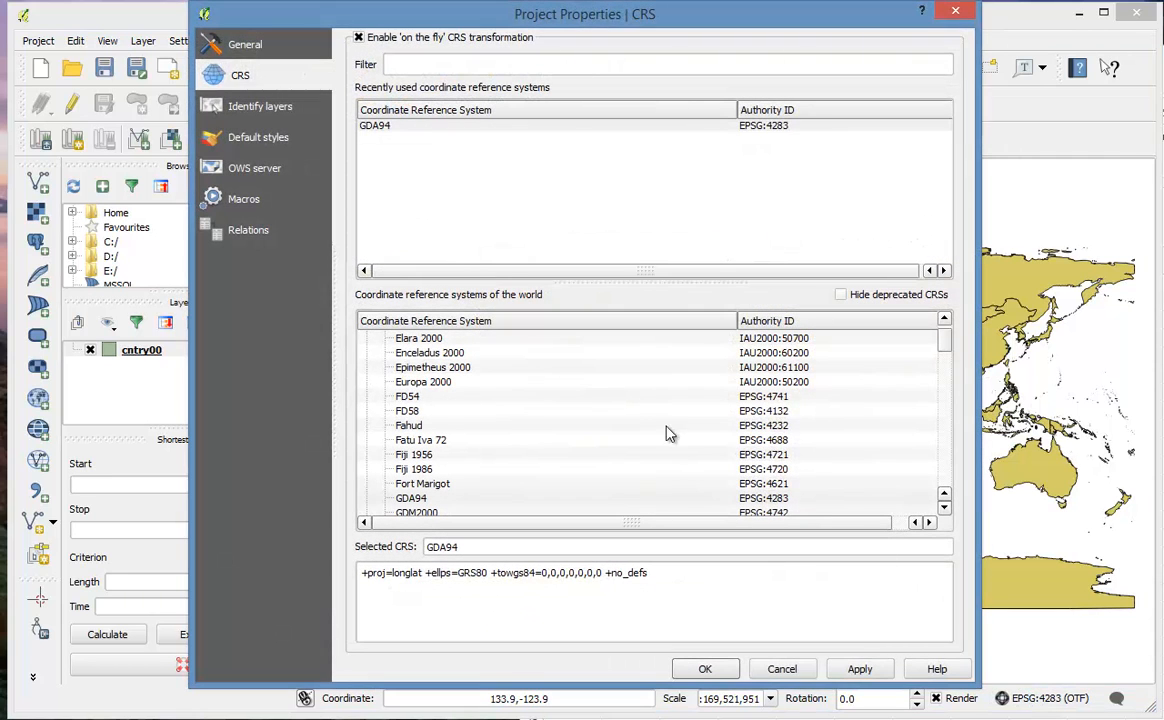
{"action": "left_click", "coordinate": [414, 62]}
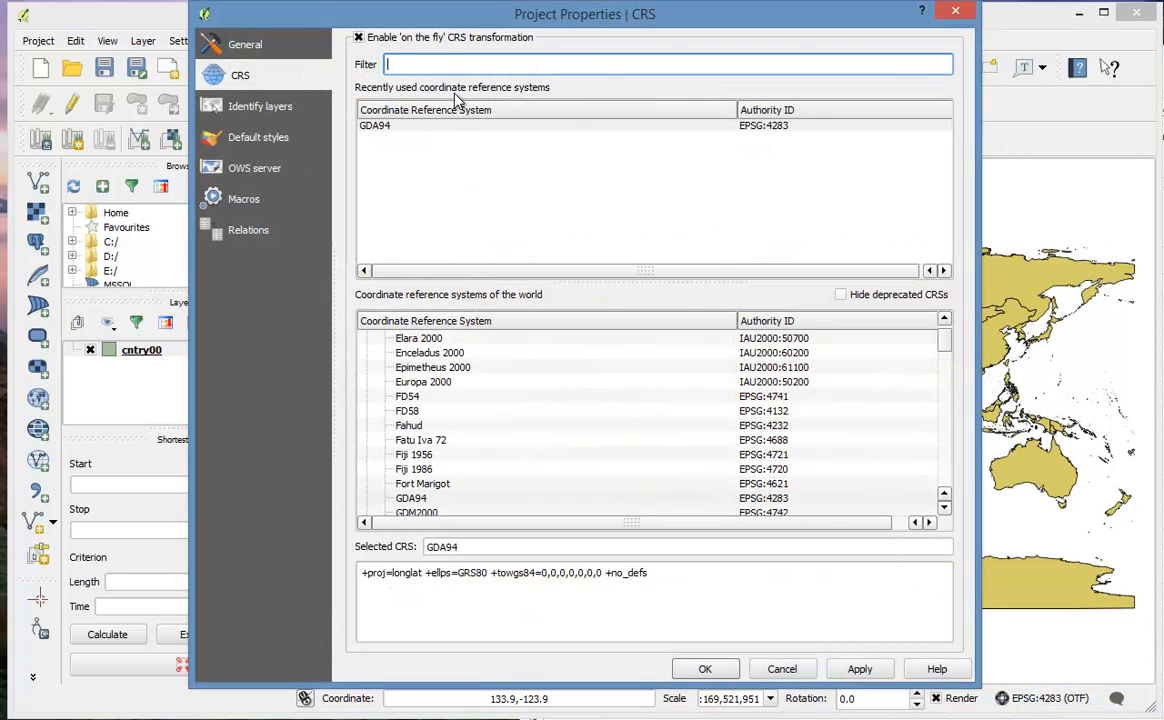
{"action": "type", "text": "alber"}
{"action": "key", "text": "Escape"}
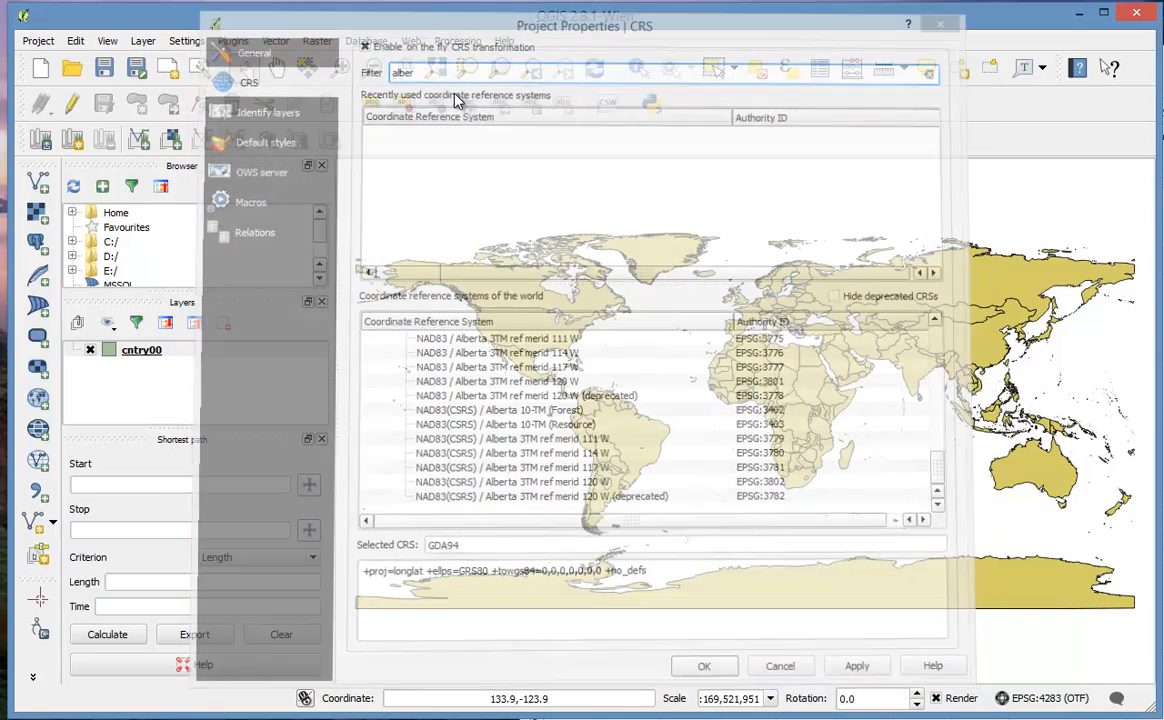
Step: Change the project CRS to GDA94 / Australian Albers (EPSG:3577), filtering the CRS list by "alber"
{"action": "left_click", "coordinate": [1047, 695]}
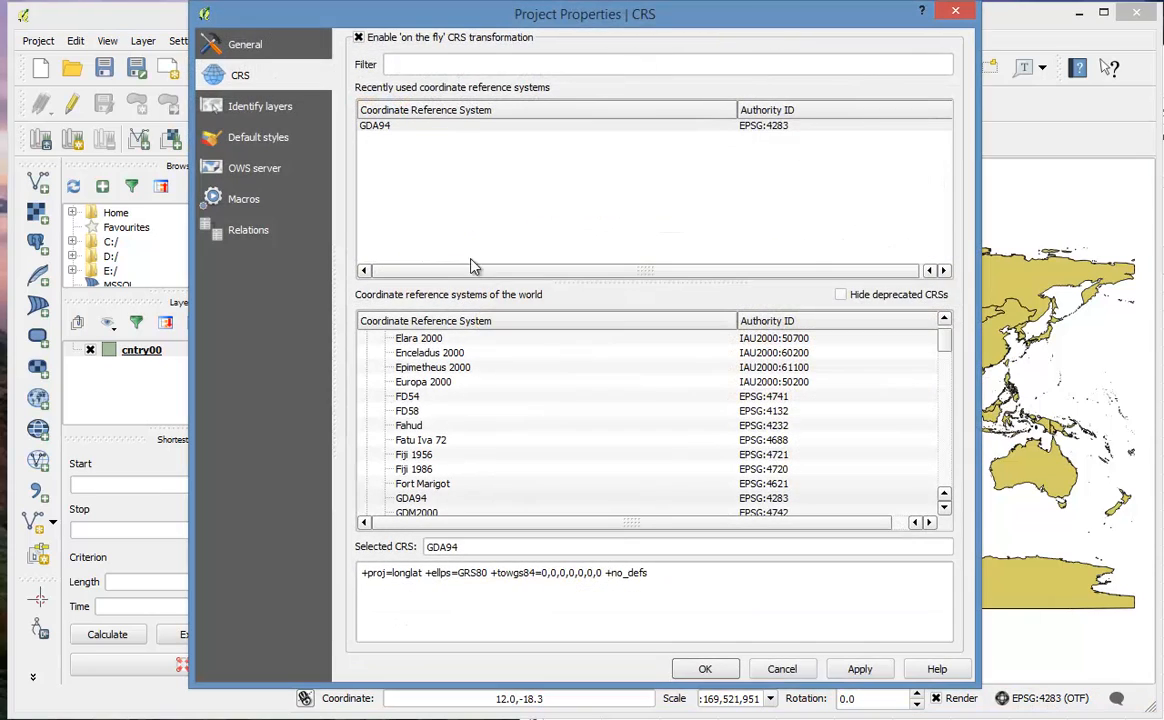
{"action": "left_click", "coordinate": [425, 62]}
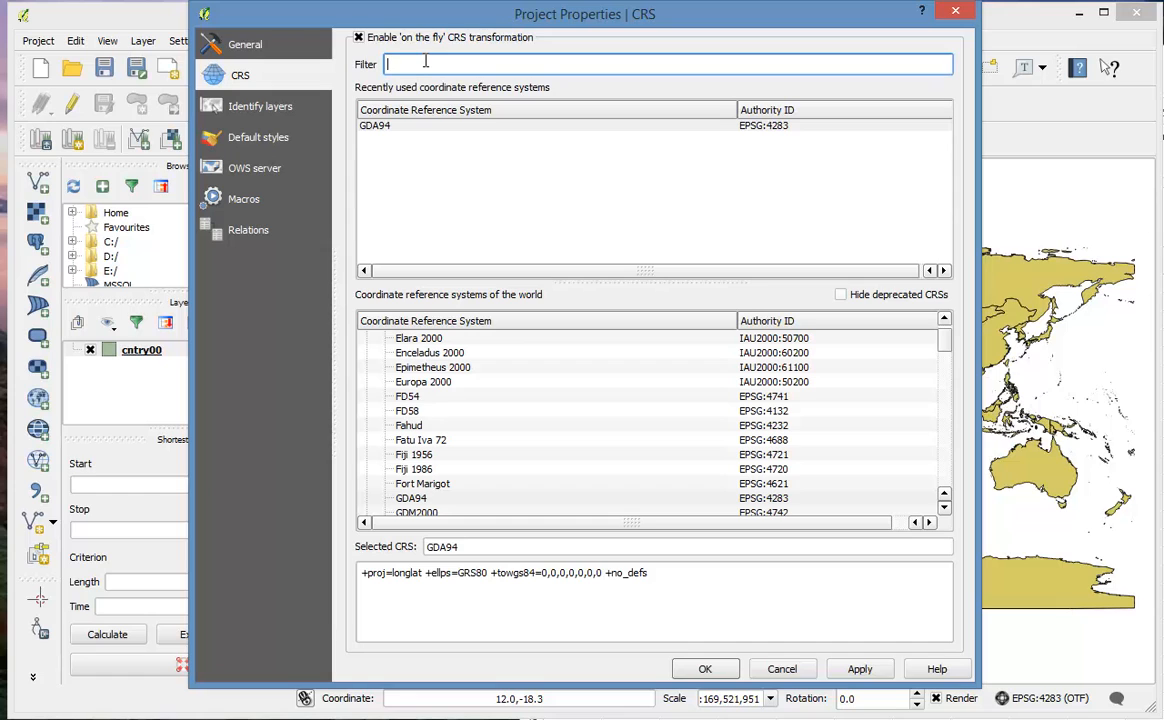
{"action": "type", "text": "alber"}
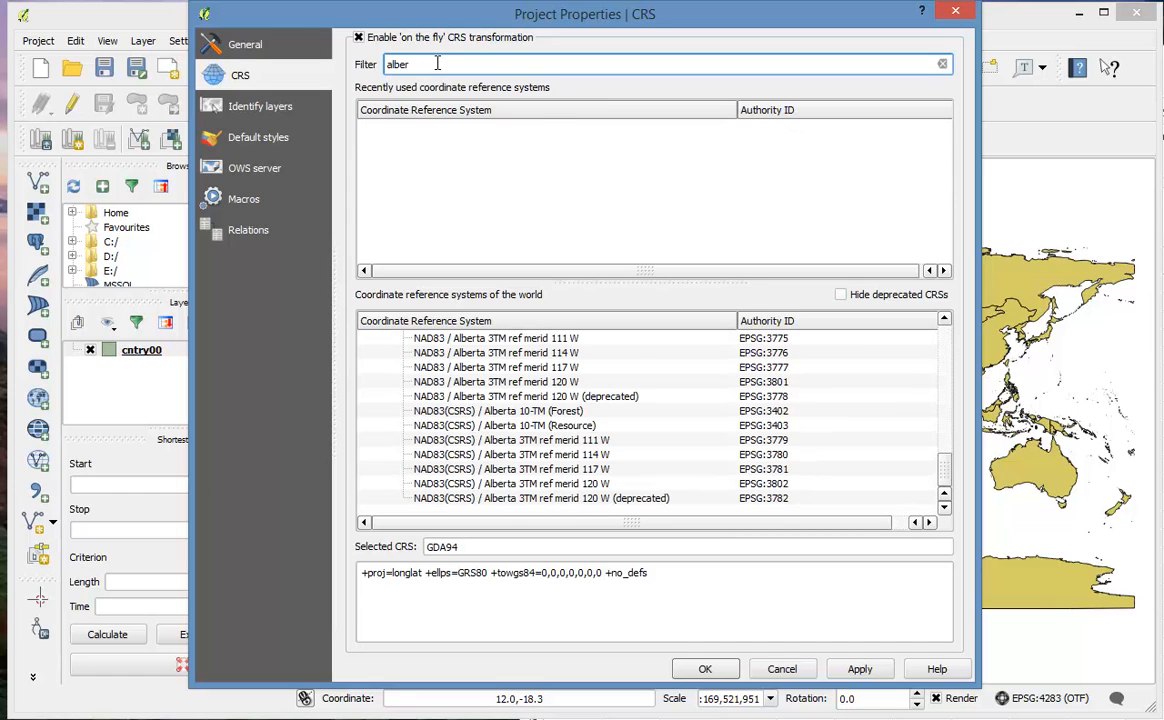
{"action": "left_click_drag", "start_coordinate": [944, 466], "coordinate": [944, 320]}
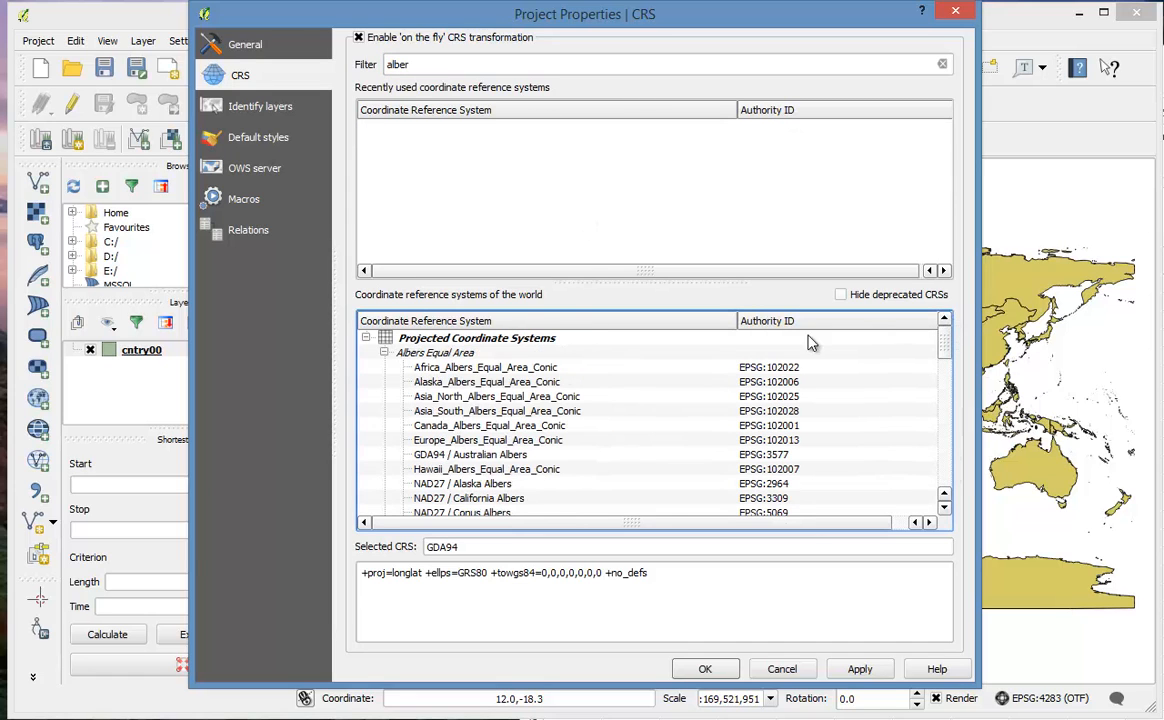
{"action": "left_click", "coordinate": [467, 454]}
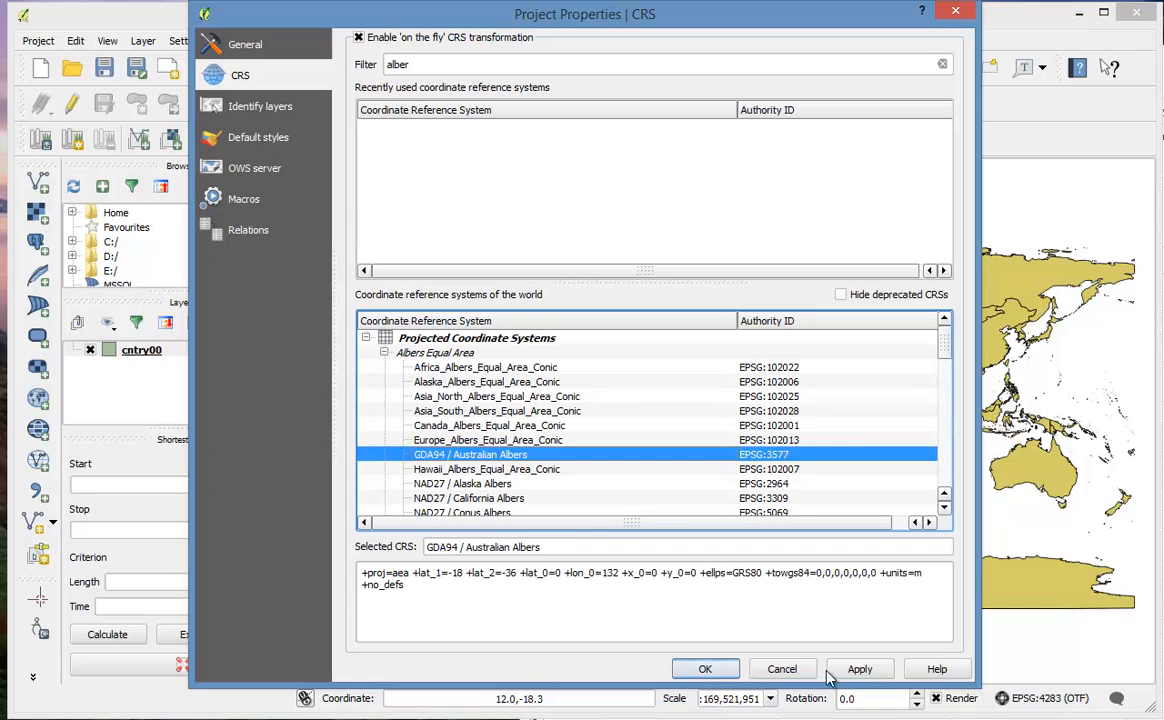
{"action": "left_click", "coordinate": [858, 669]}
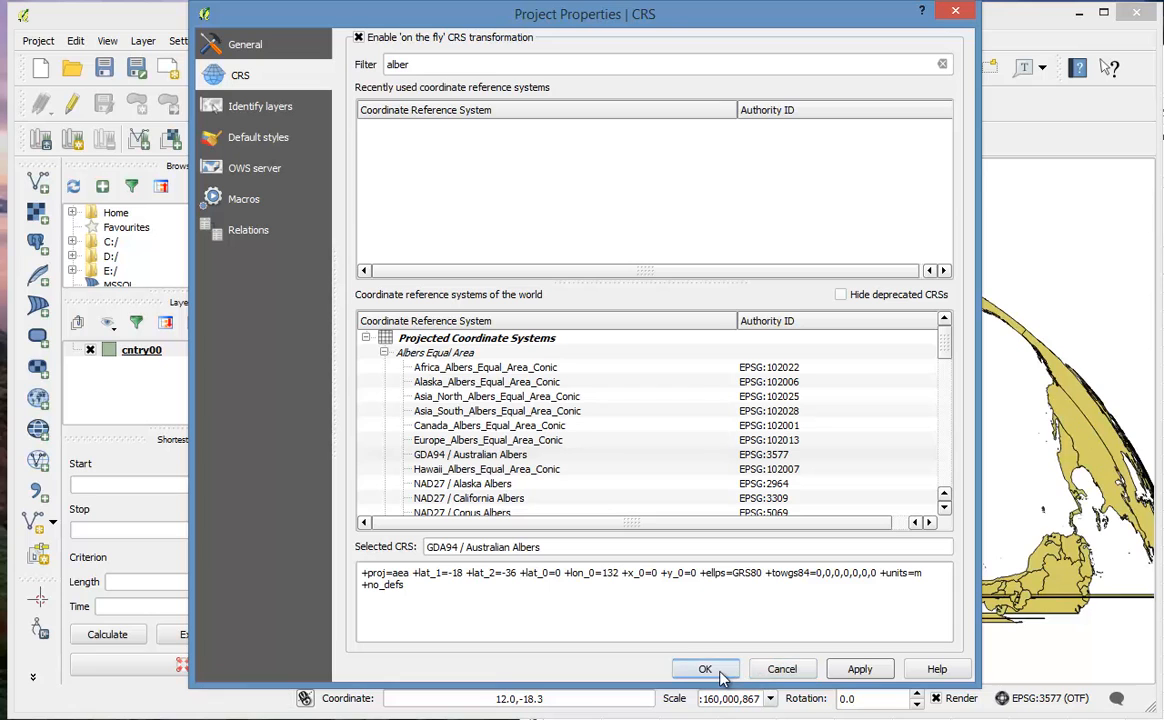
{"action": "left_click_drag", "start_coordinate": [566, 10], "coordinate": [678, 688]}
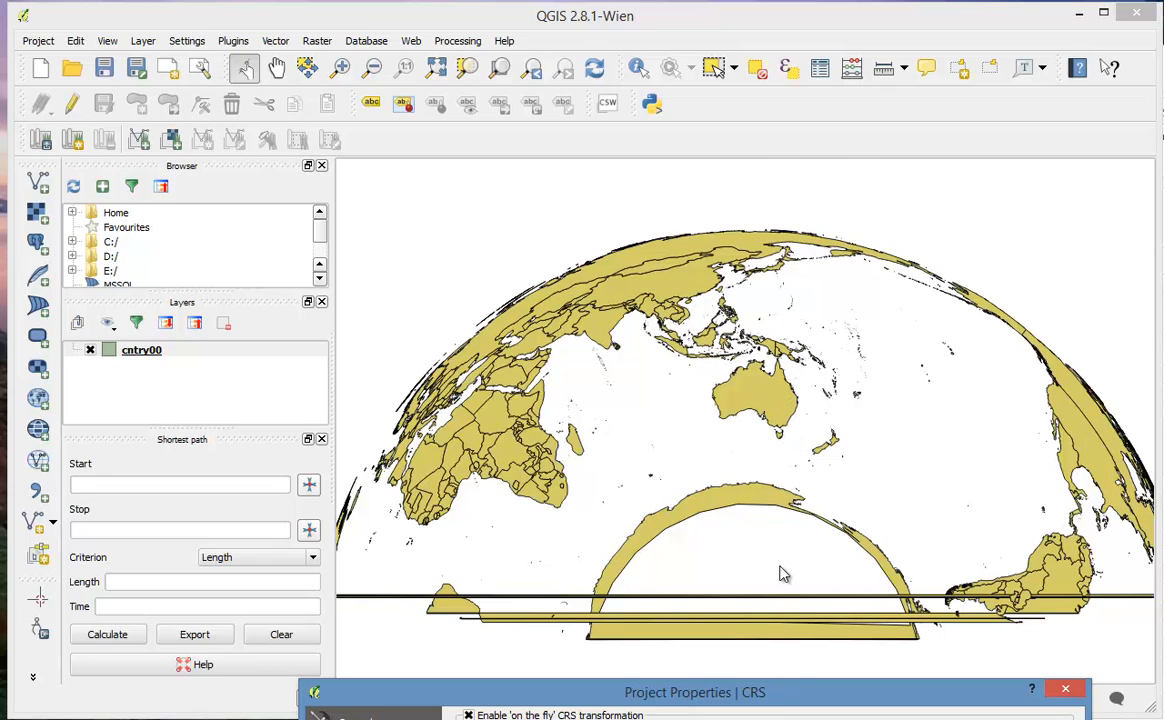
{"action": "left_click", "coordinate": [784, 658]}
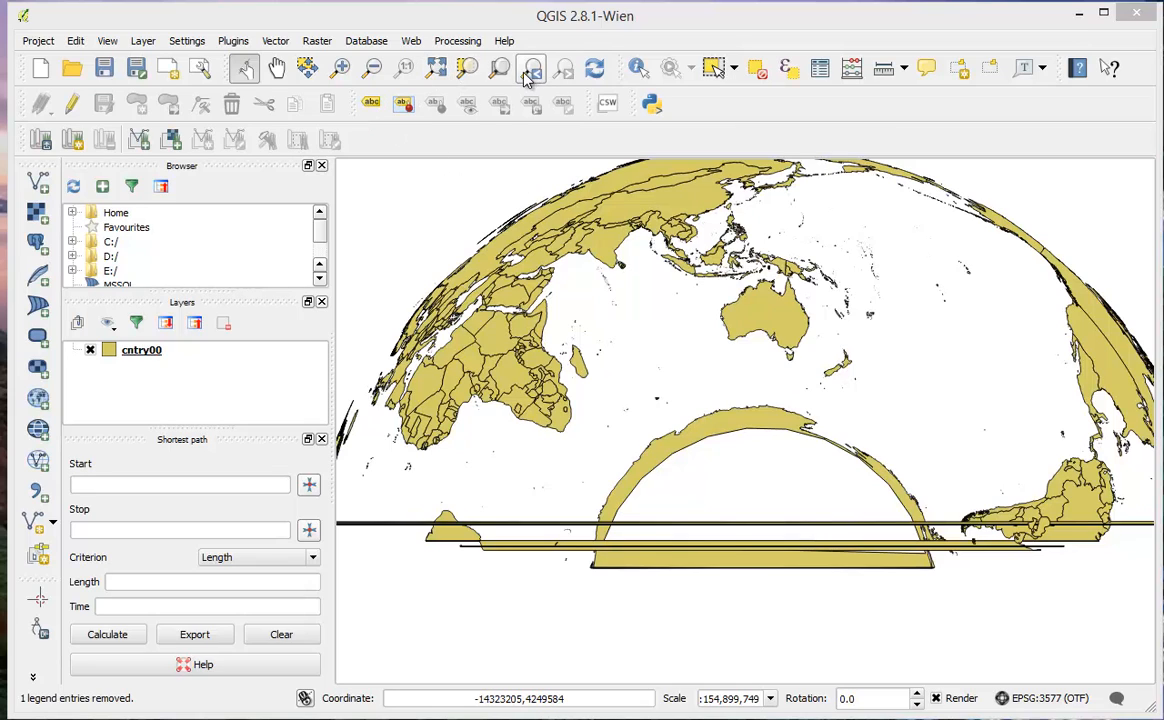
{"action": "left_click", "coordinate": [276, 67]}
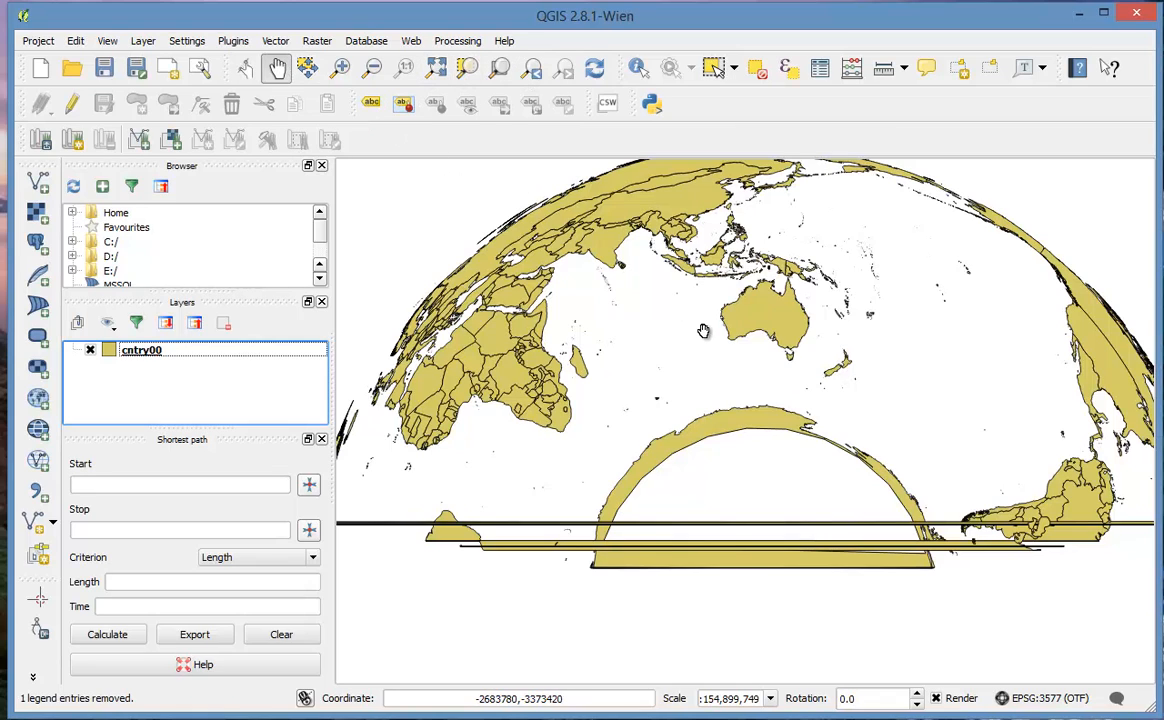
{"action": "left_click_drag", "start_coordinate": [704, 331], "coordinate": [790, 334]}
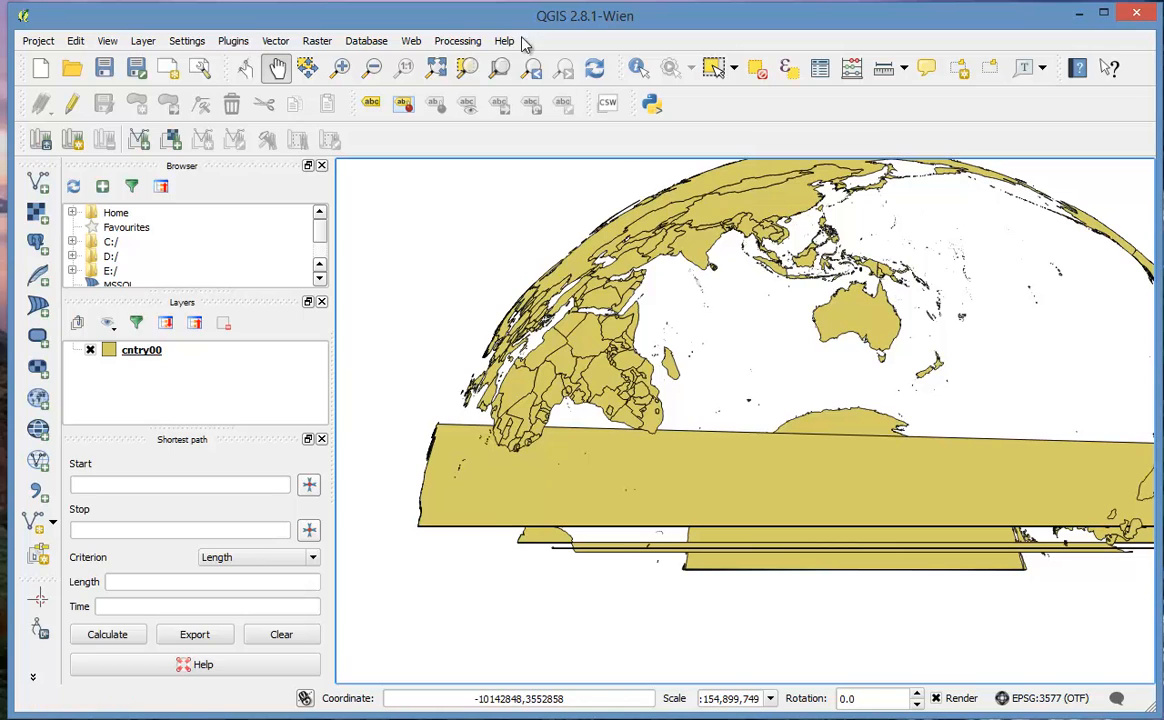
{"action": "left_click", "coordinate": [445, 64]}
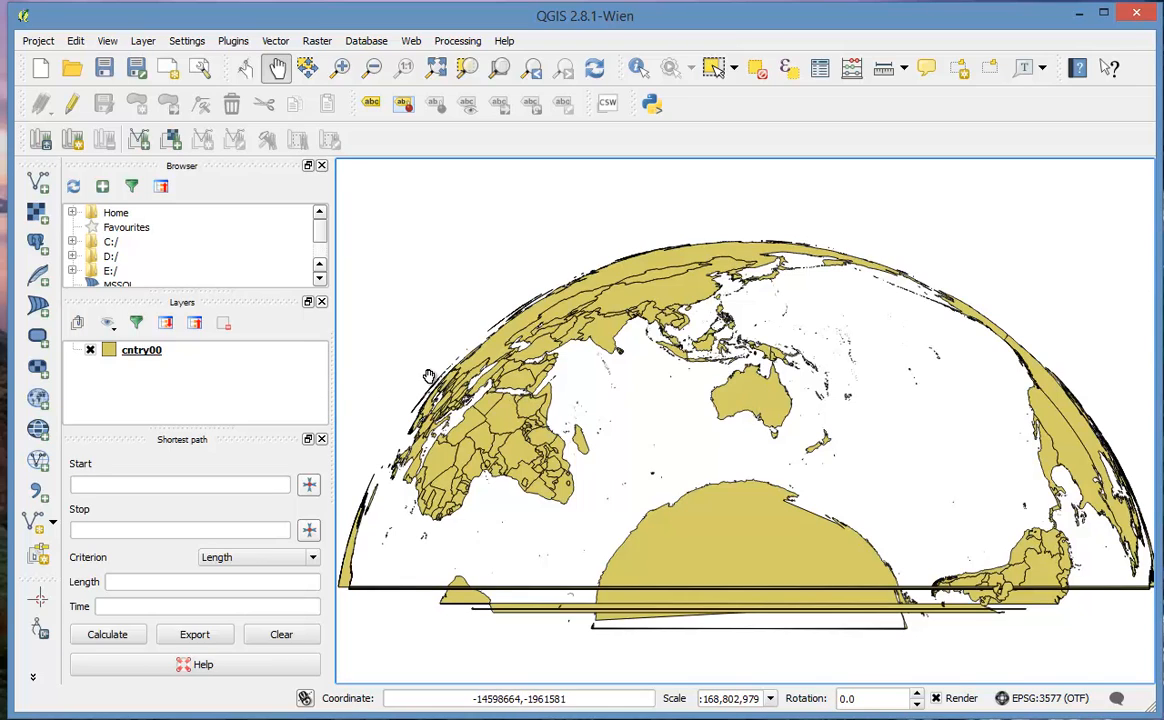
Step: Start exporting the cntry00 layer as an ESRI Shapefile, using the project CRS EPSG:3577 - GDA94 / Australian Albers
{"action": "right_click", "coordinate": [143, 358]}
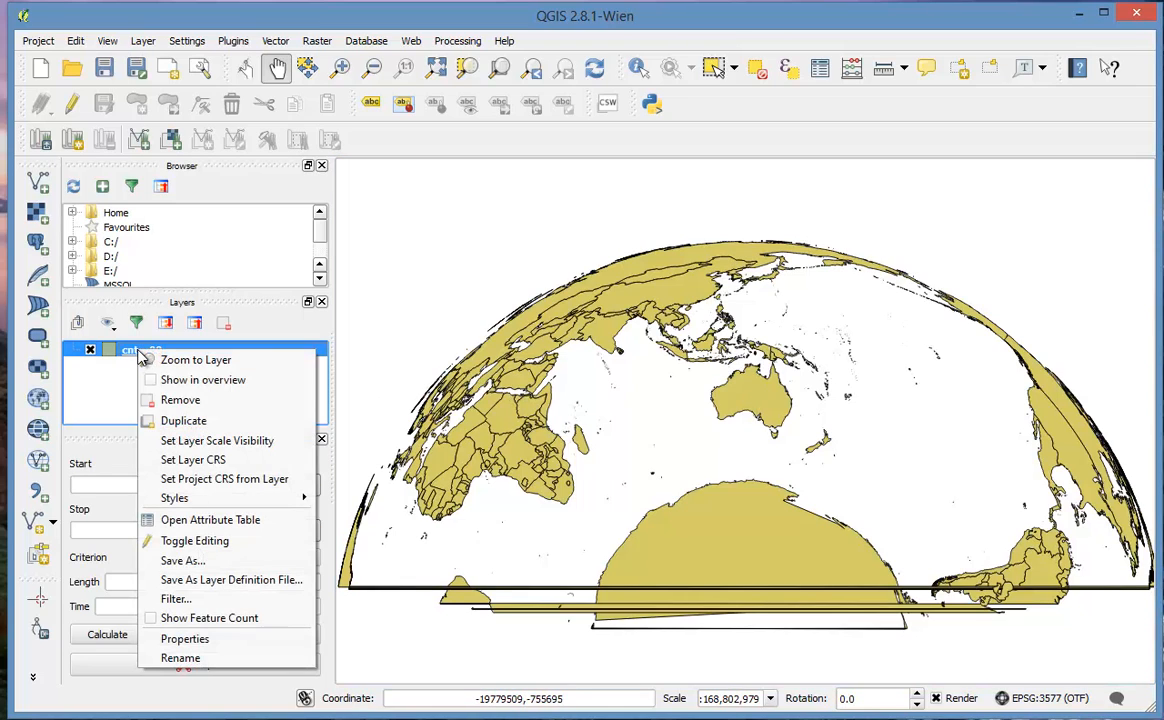
{"action": "left_click", "coordinate": [190, 538]}
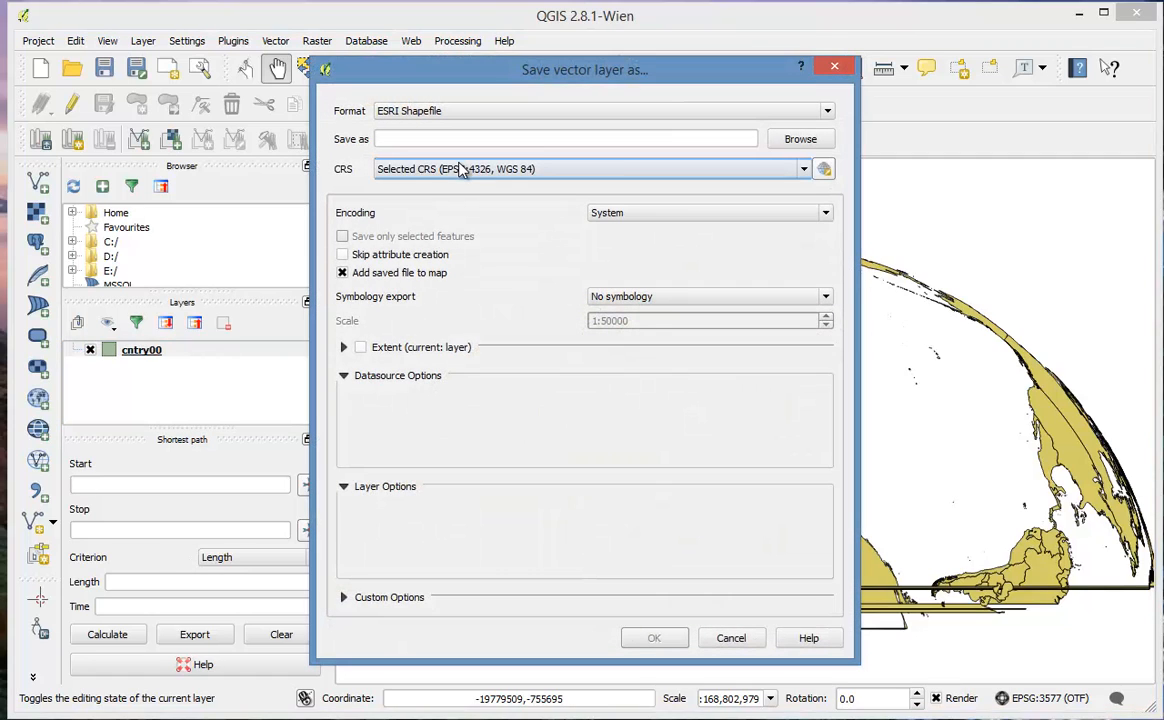
{"action": "left_click", "coordinate": [462, 170]}
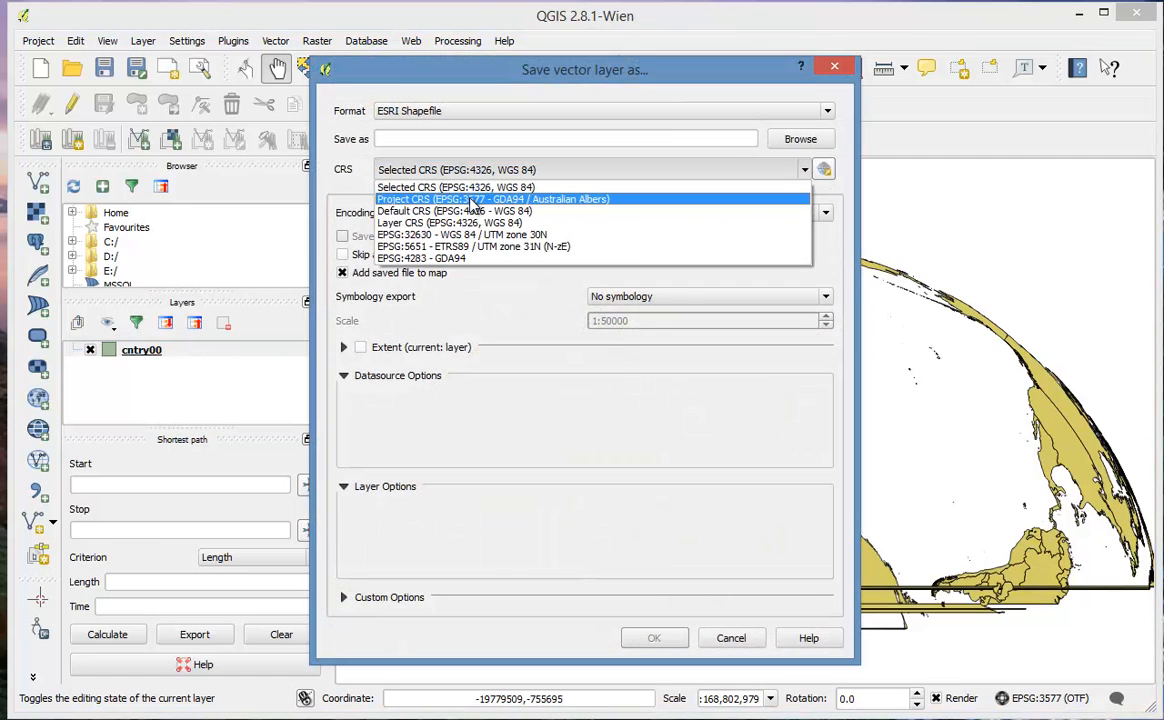
{"action": "left_click", "coordinate": [470, 200]}
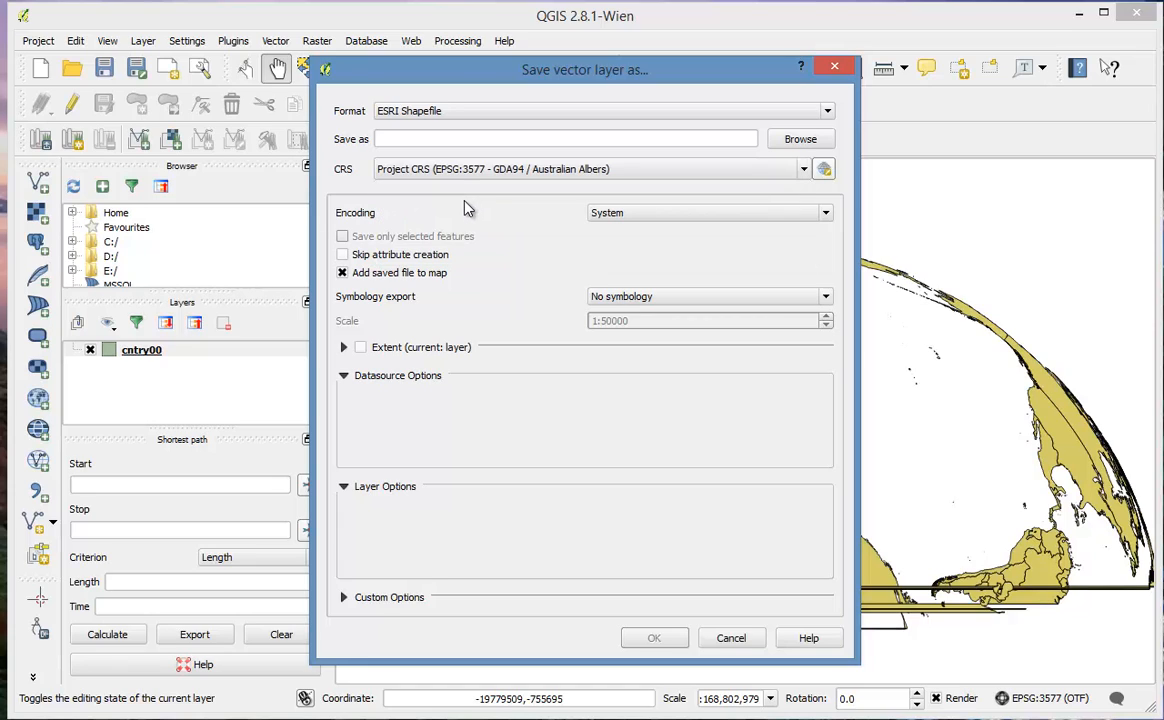
Step: Name the output cntry00_EPSG3577.shp in C:\GISdata\Temp\cntry00 and export it, adding the saved file to the map
{"action": "left_click", "coordinate": [797, 141]}
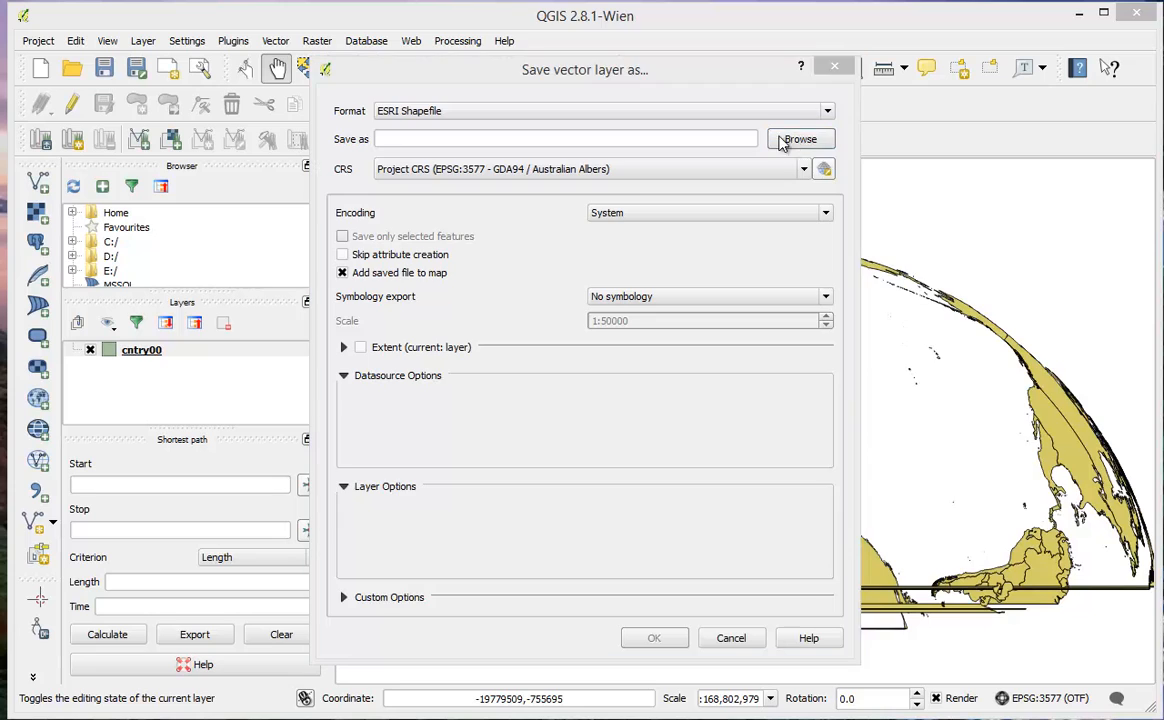
{"action": "left_click", "coordinate": [505, 212]}
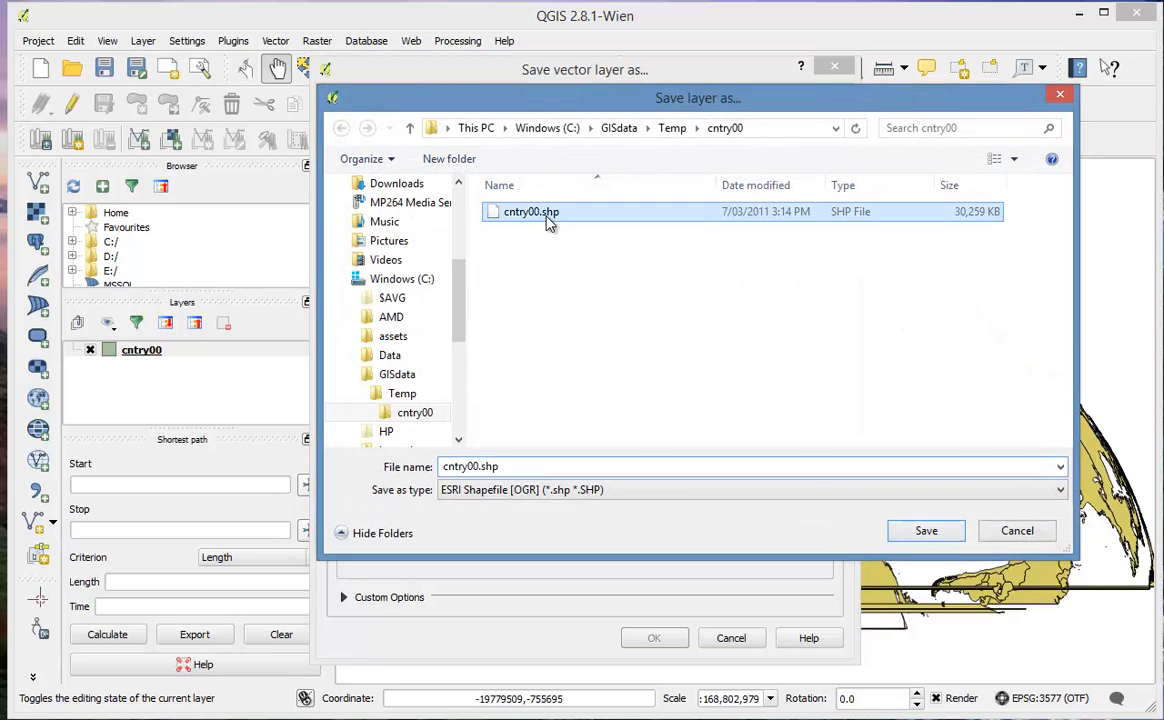
{"action": "left_click", "coordinate": [482, 466]}
{"action": "left_click", "coordinate": [481, 466]}
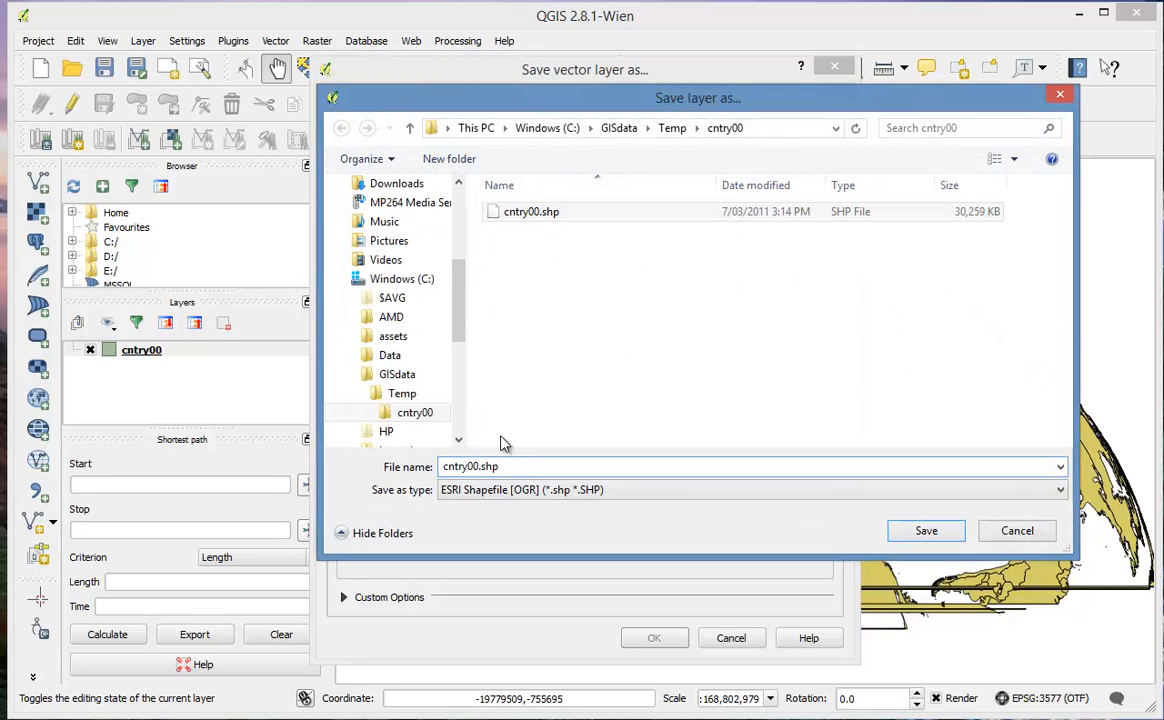
{"action": "type", "text": "_EPSG3577"}
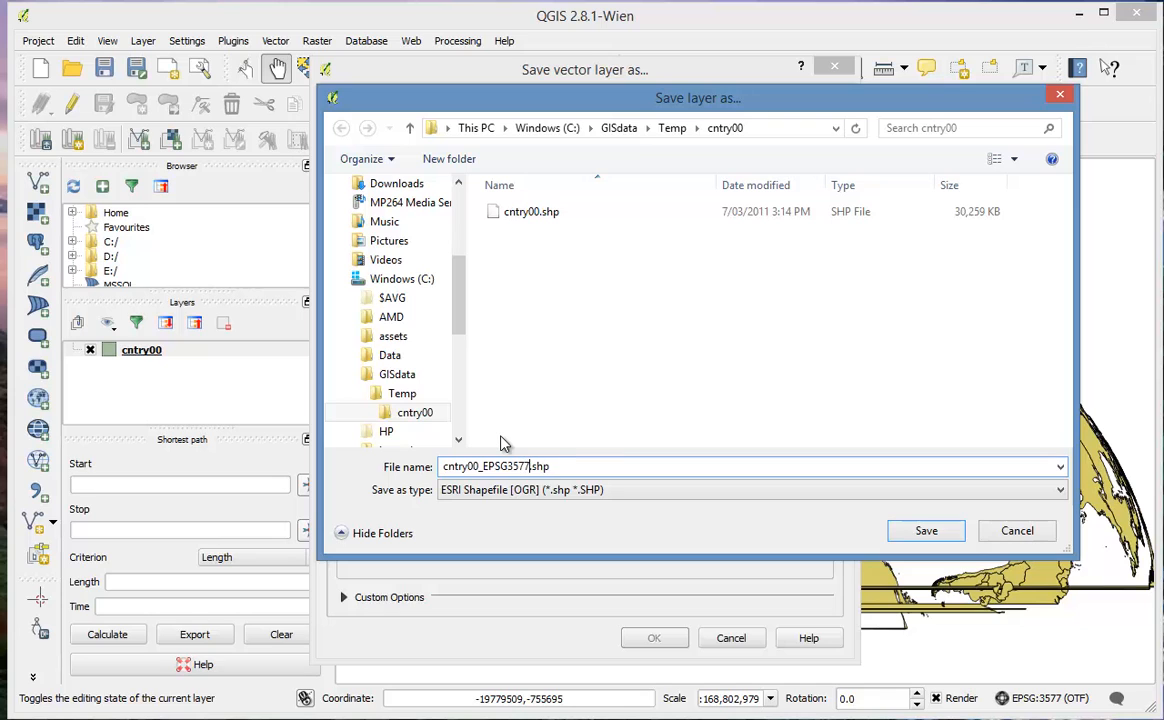
{"action": "left_click", "coordinate": [927, 533]}
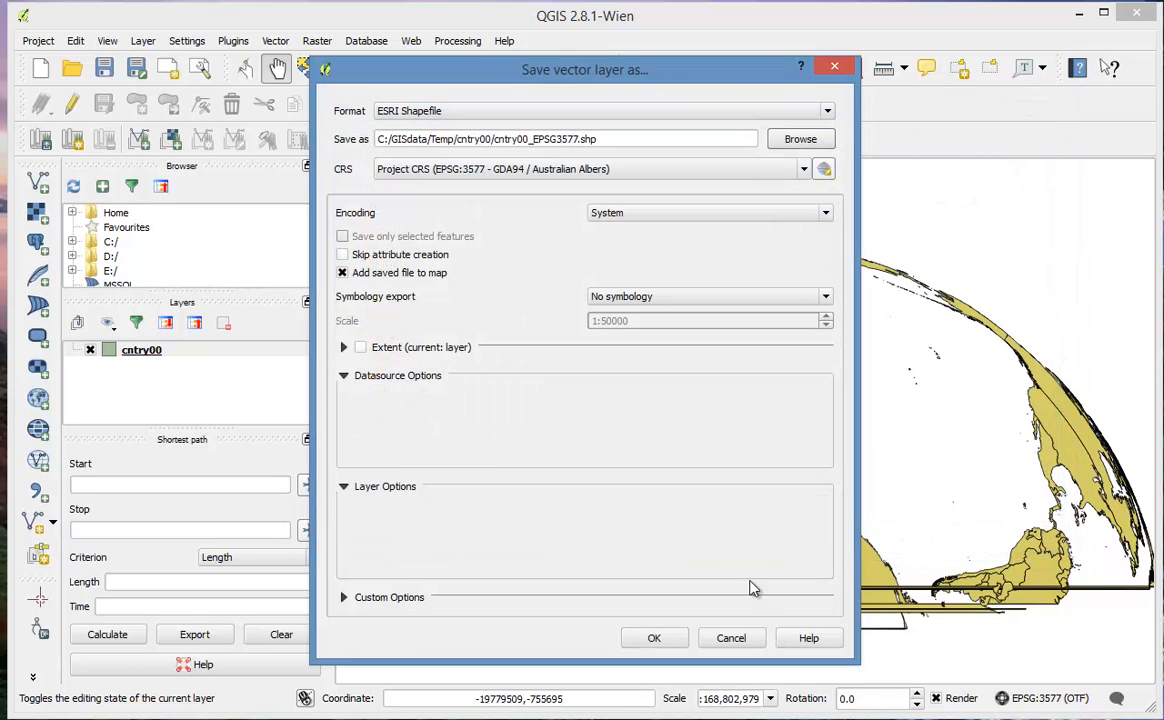
{"action": "left_click", "coordinate": [656, 638]}
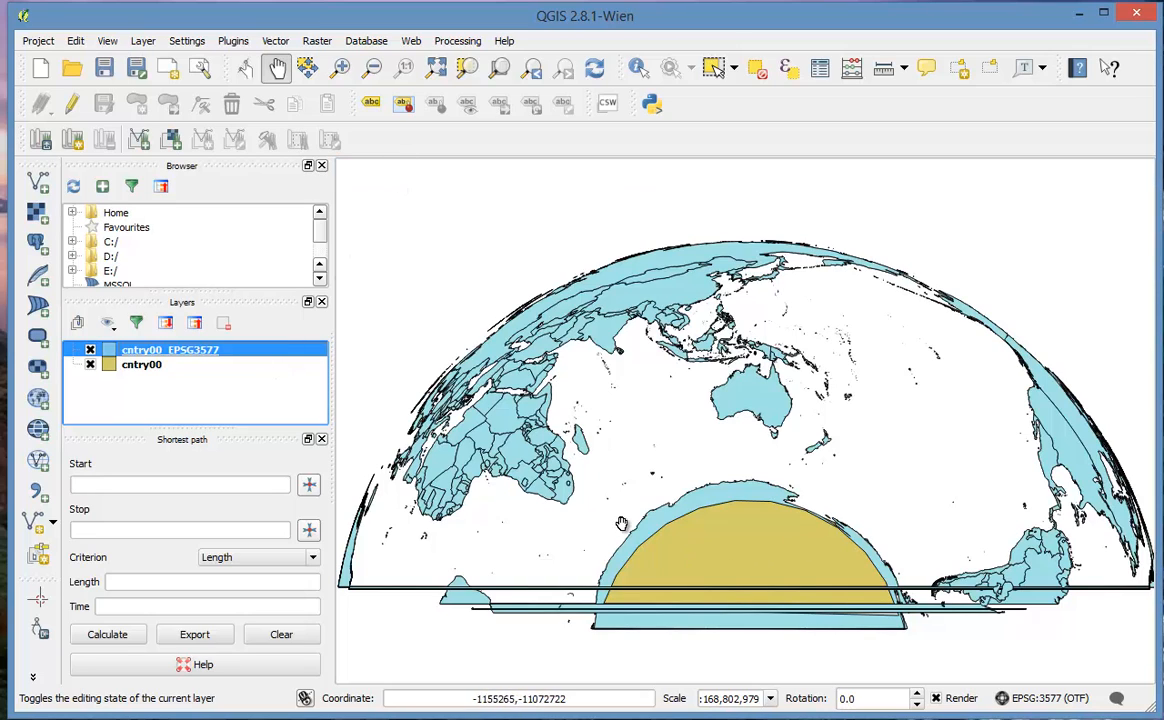
Step: Remove the original cntry00 layer from the project, keeping only the reprojected cntry00_EPSG3577 layer
{"action": "right_click", "coordinate": [135, 370]}
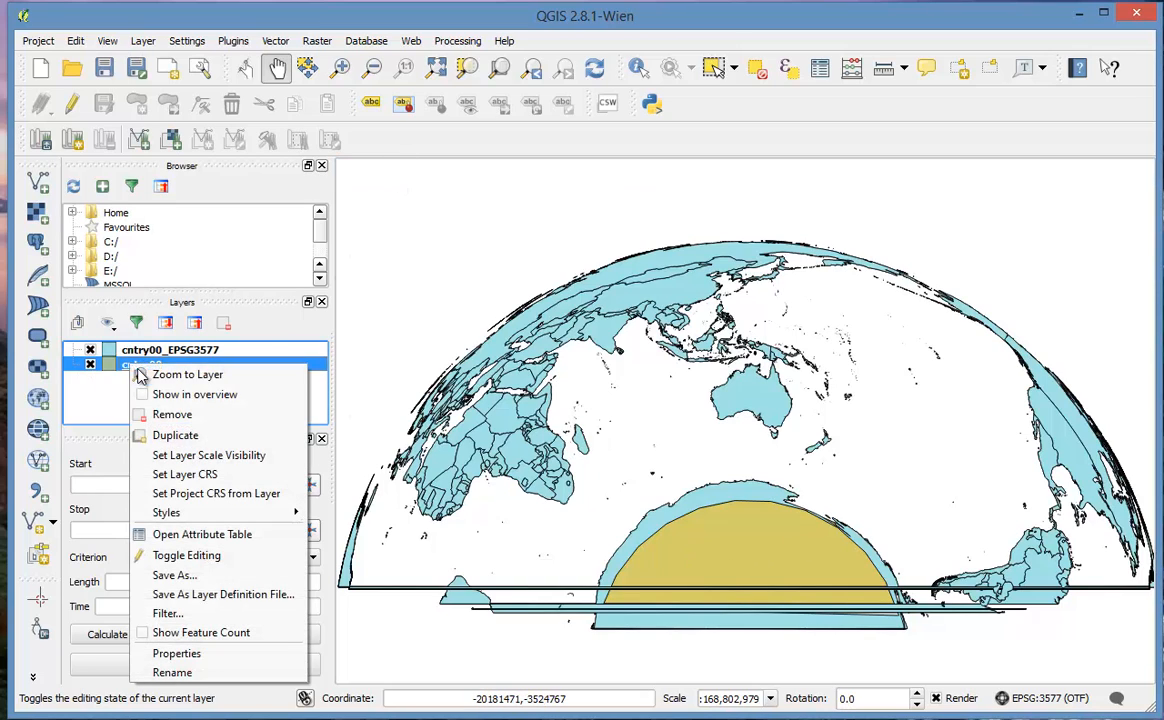
{"action": "left_click", "coordinate": [208, 412]}
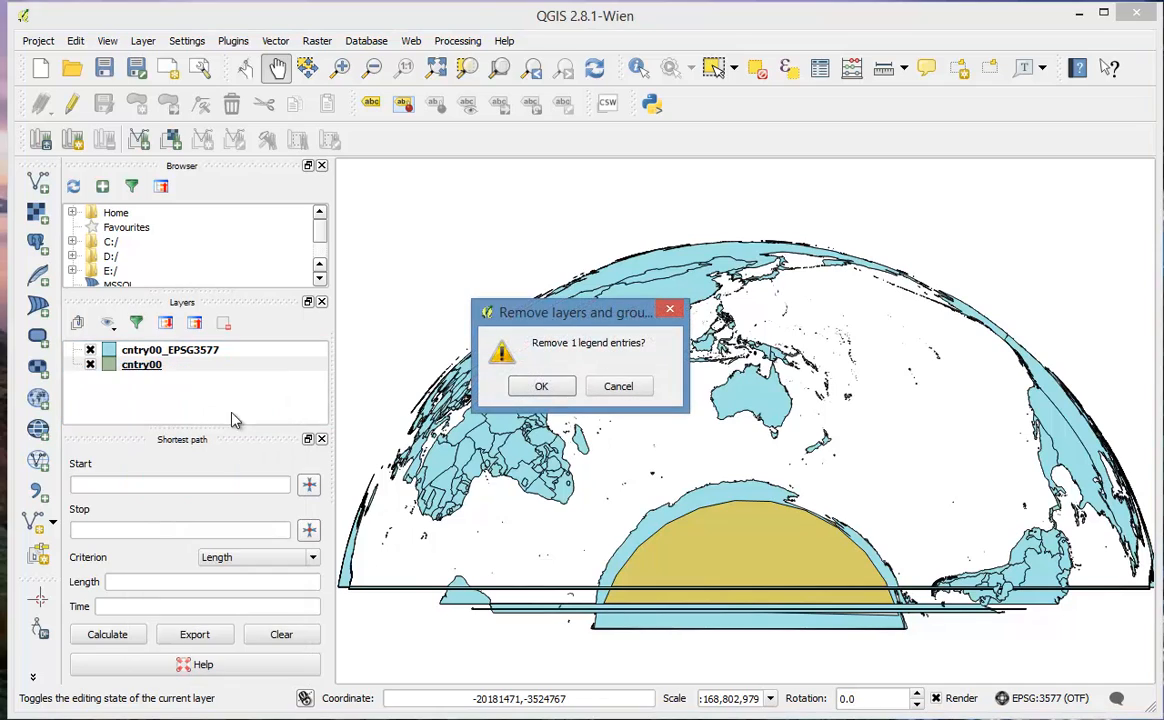
{"action": "left_click", "coordinate": [541, 386]}
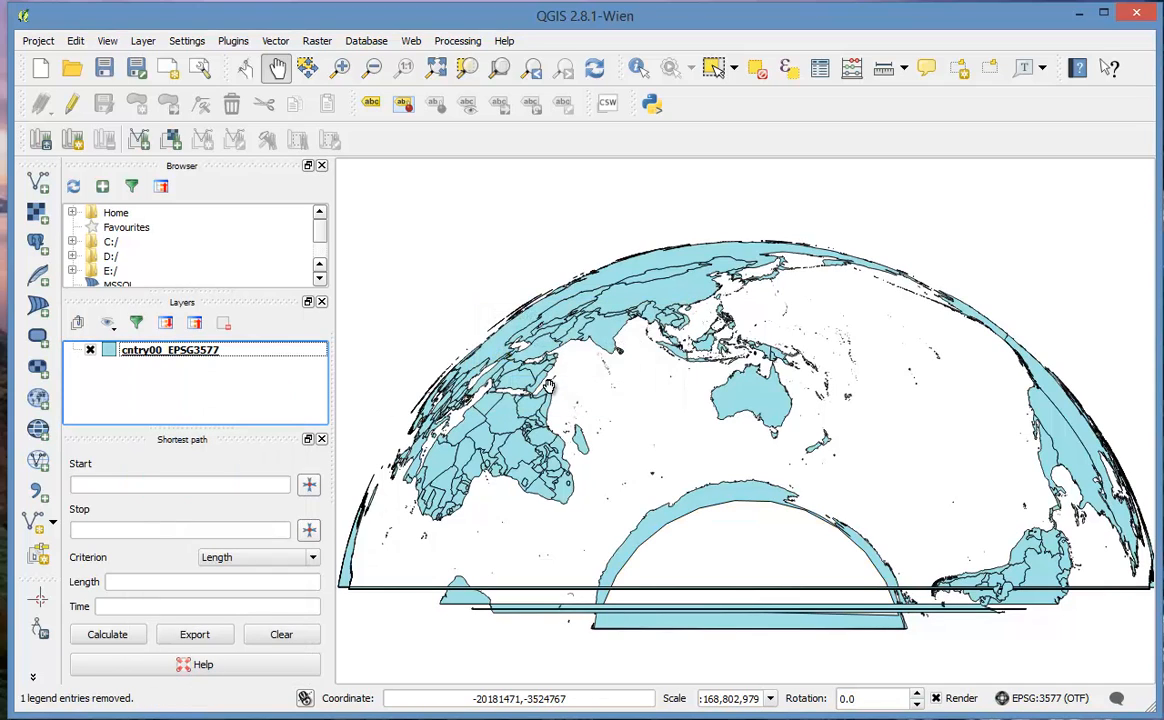
Step: Turn off on-the-fly CRS transformation in the project's CRS properties
{"action": "left_click", "coordinate": [1026, 697]}
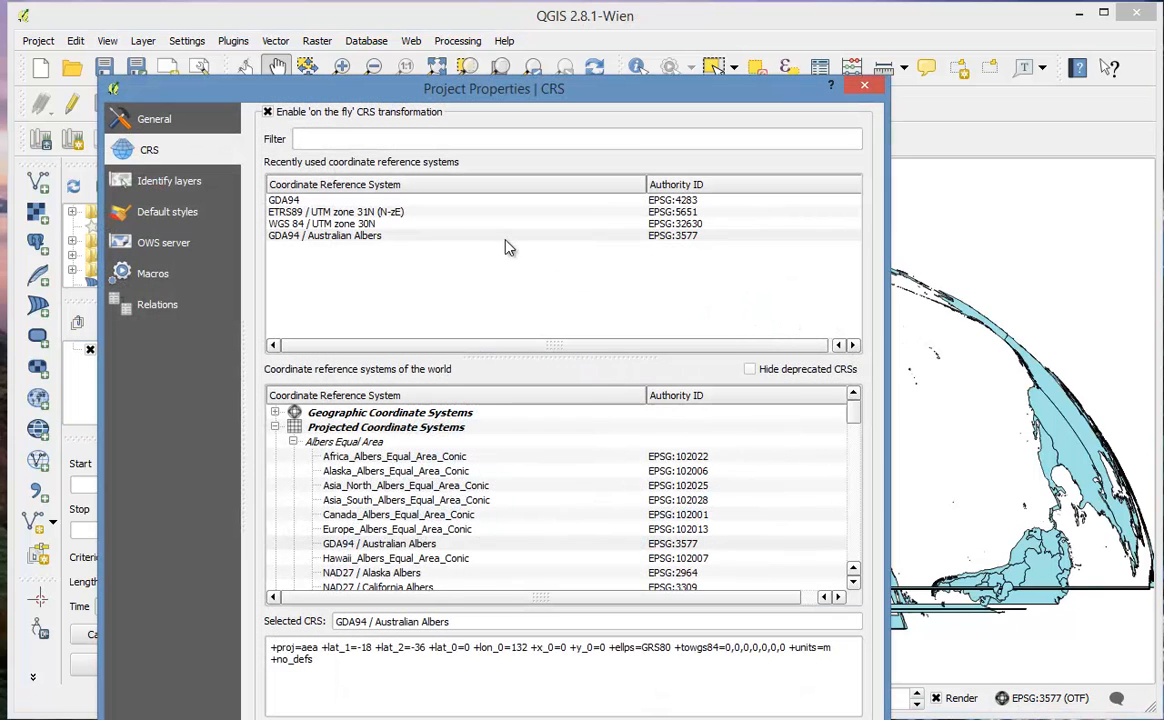
{"action": "left_click", "coordinate": [268, 112]}
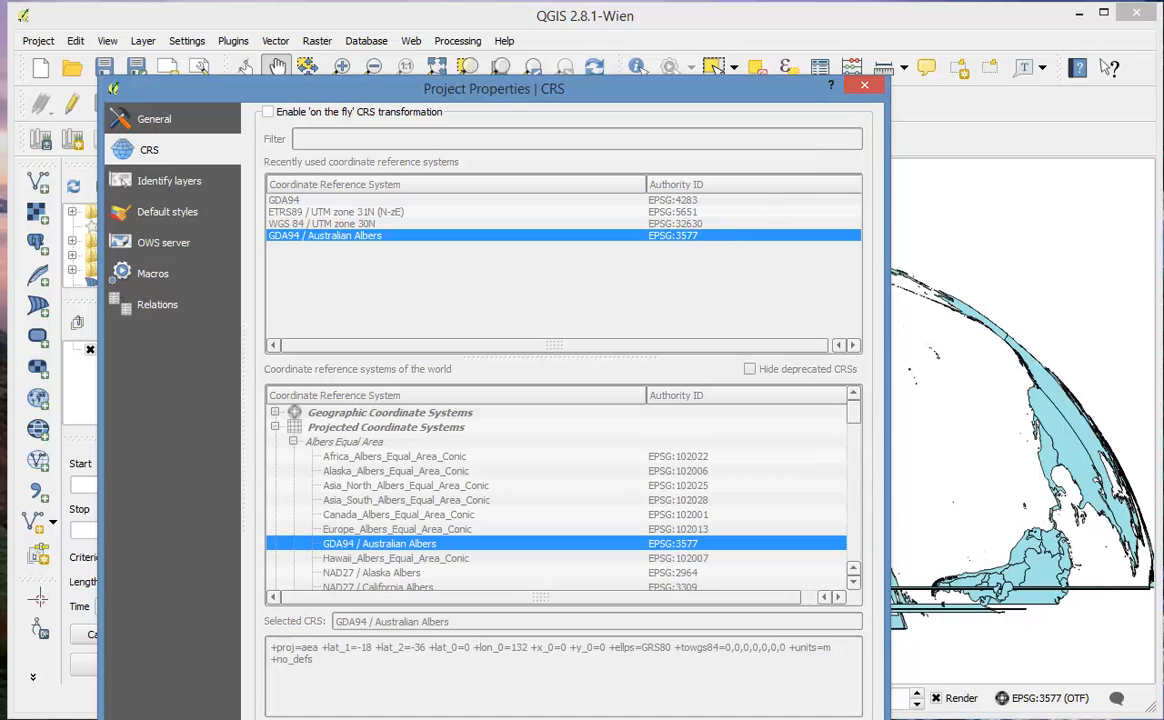
{"action": "left_click", "coordinate": [862, 90]}
Step: Check the coordinate reference system in the general properties of the cntry00_EPSG3577 layer
{"action": "right_click", "coordinate": [170, 352]}
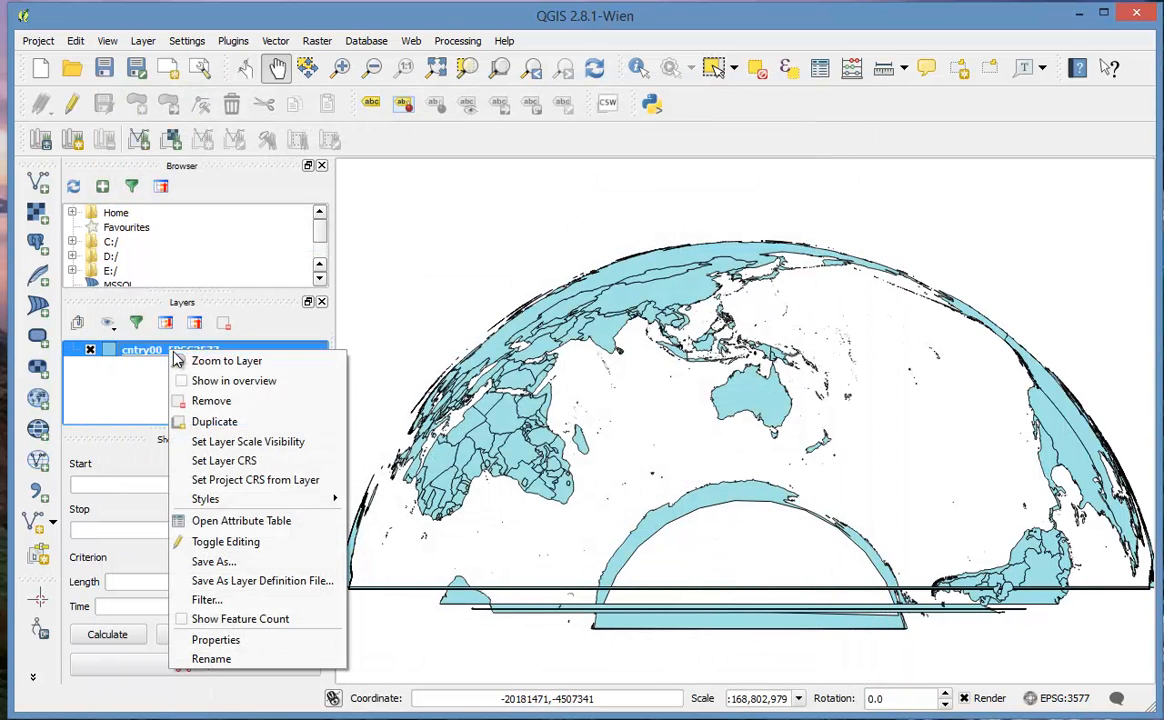
{"action": "left_click", "coordinate": [225, 642]}
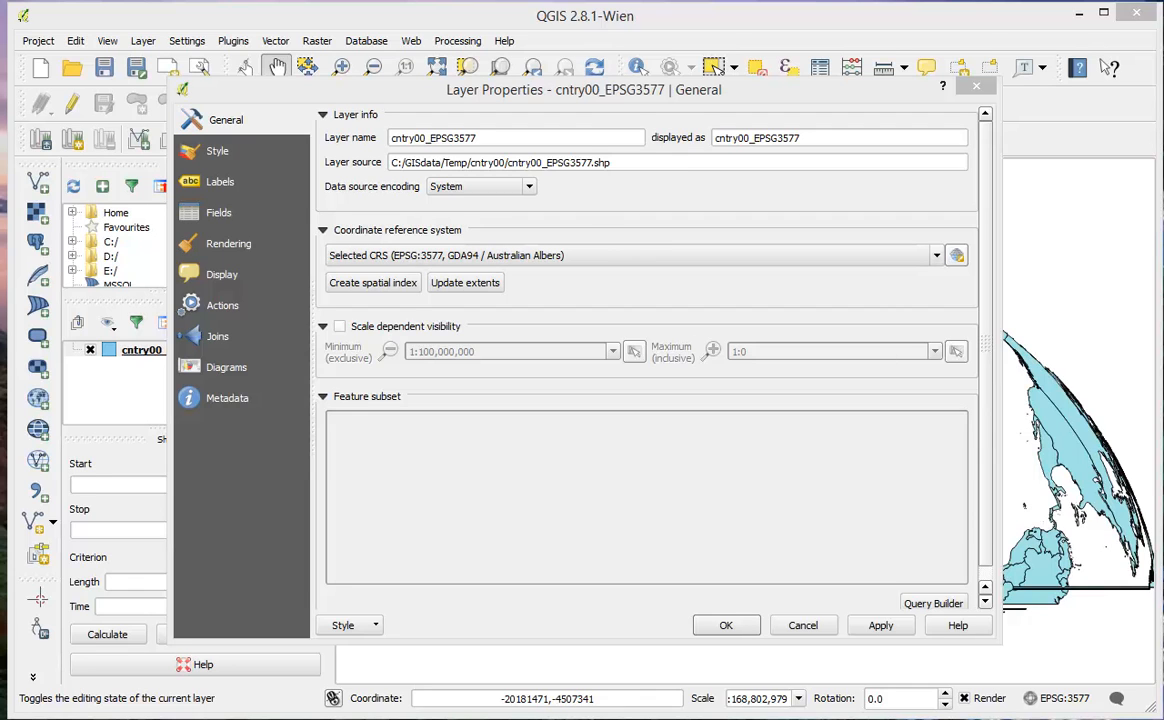
{"action": "left_click", "coordinate": [727, 625]}
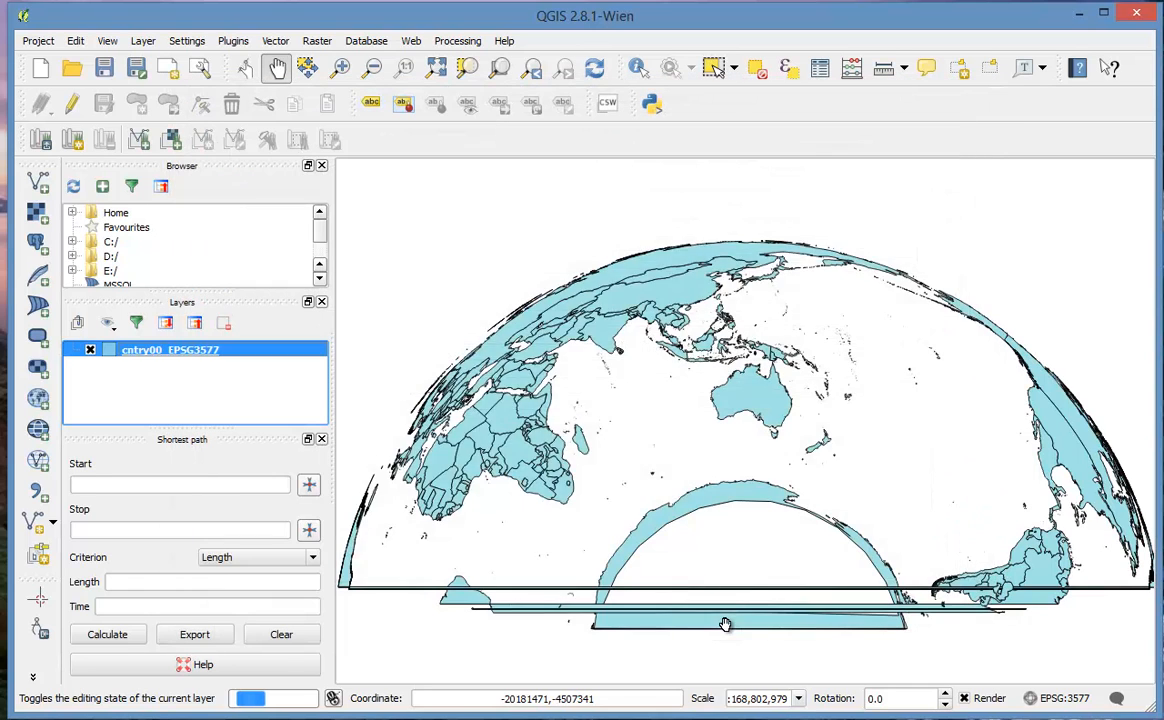
Step: Save the project as world_proj_EPSG3577 in C:\GISdata\Temp
{"action": "left_click", "coordinate": [39, 42]}
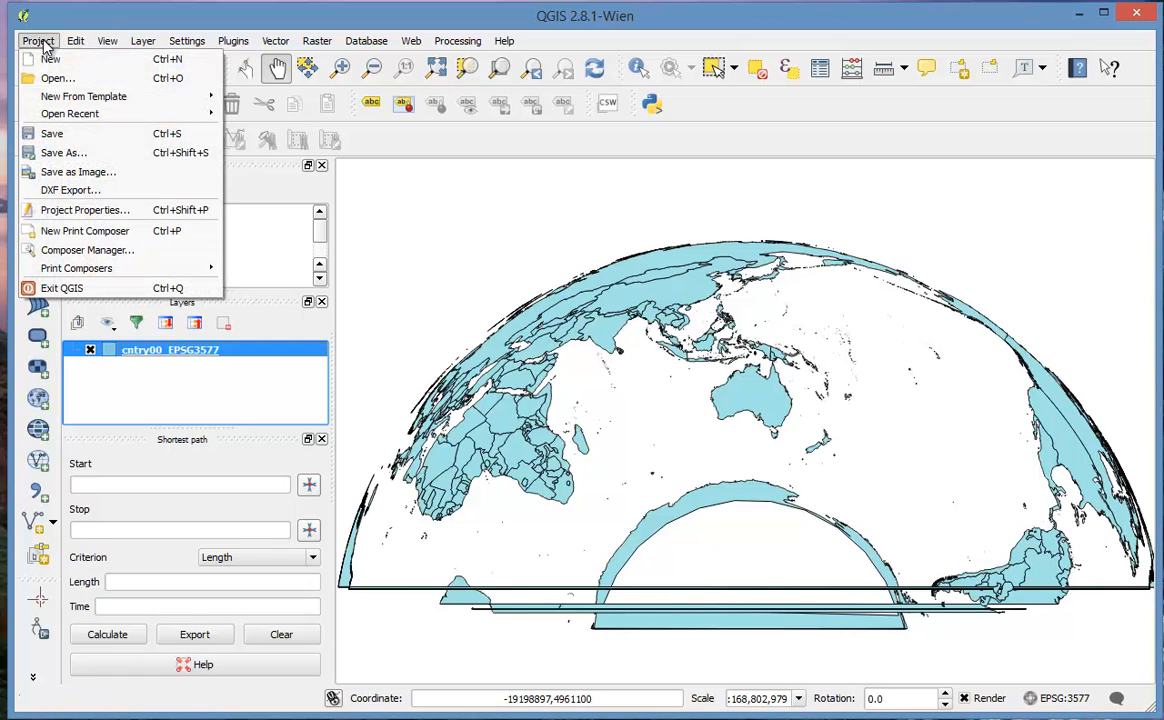
{"action": "left_click", "coordinate": [68, 153]}
{"action": "left_click", "coordinate": [157, 146]}
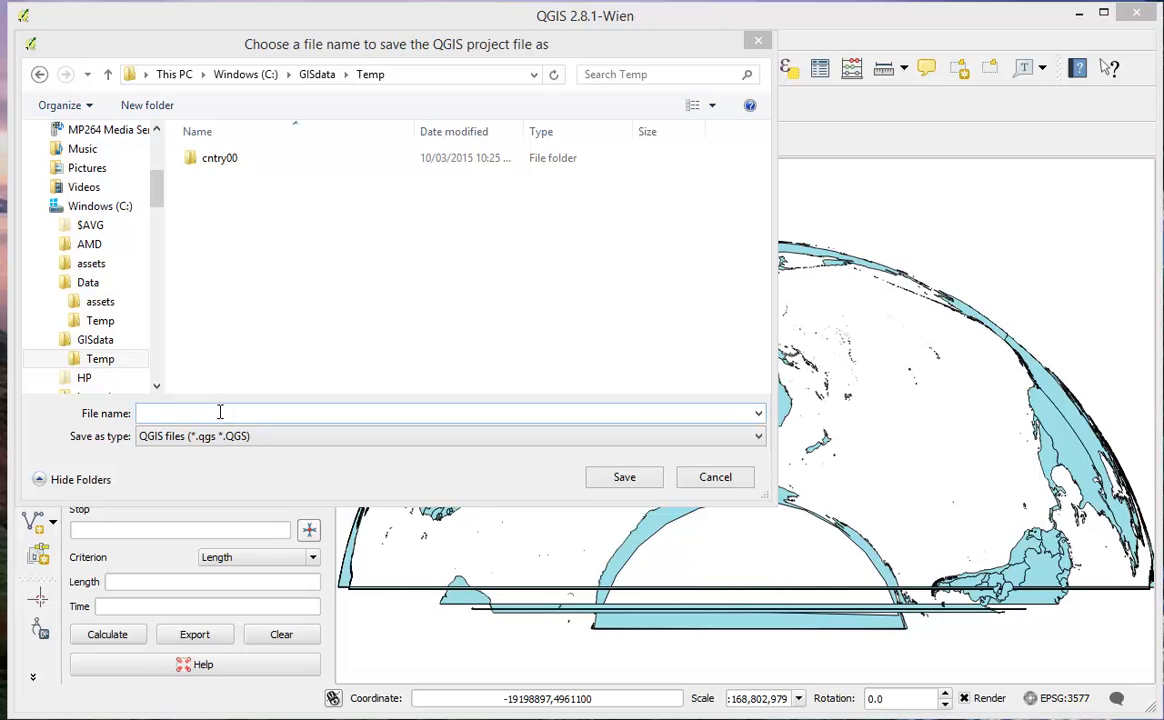
{"action": "left_click", "coordinate": [220, 412]}
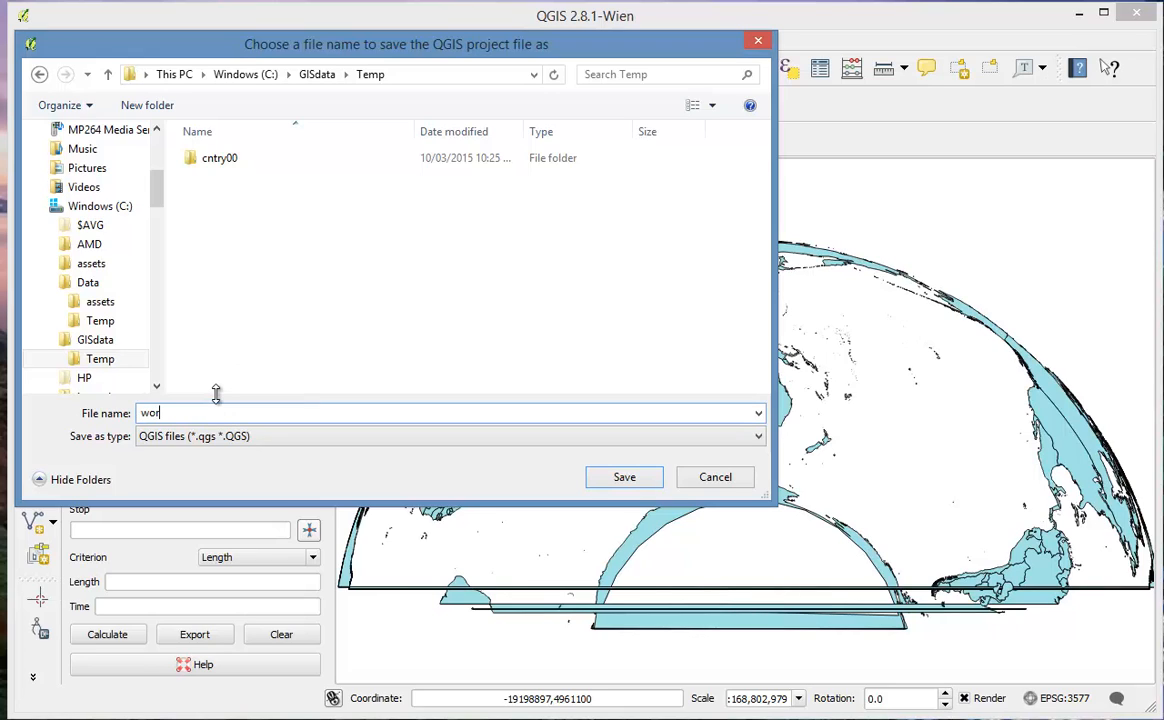
{"action": "type", "text": "world_proj_EPSG3577"}
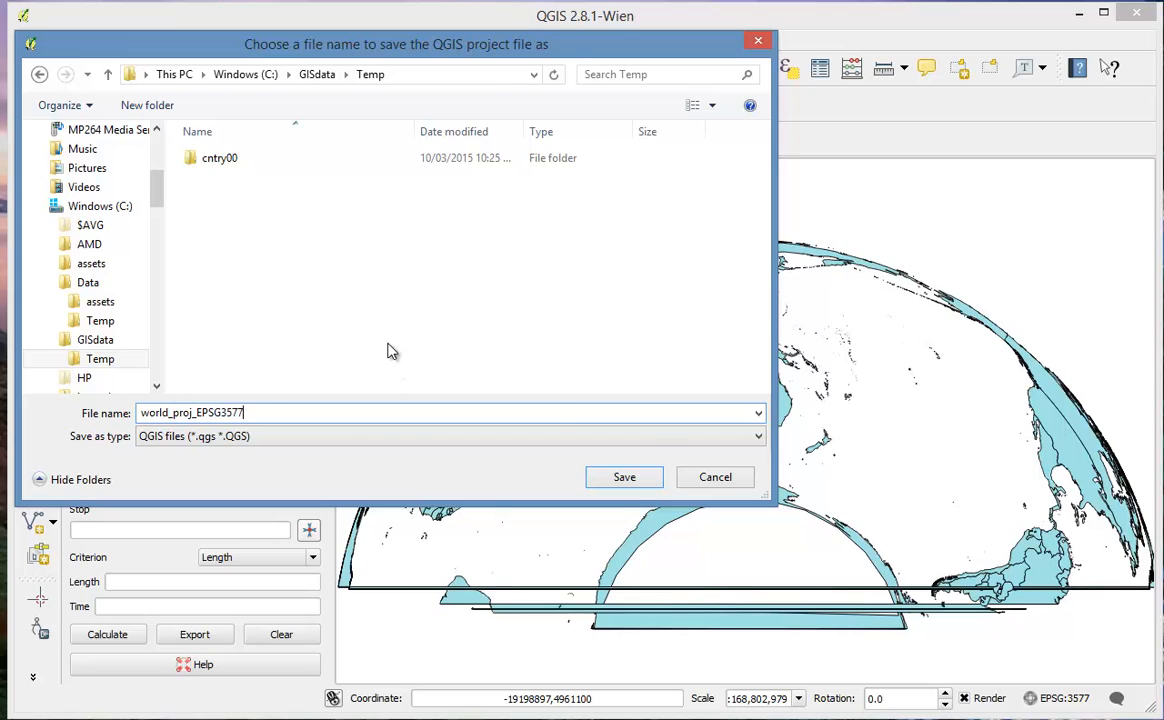
{"action": "left_click", "coordinate": [645, 482]}
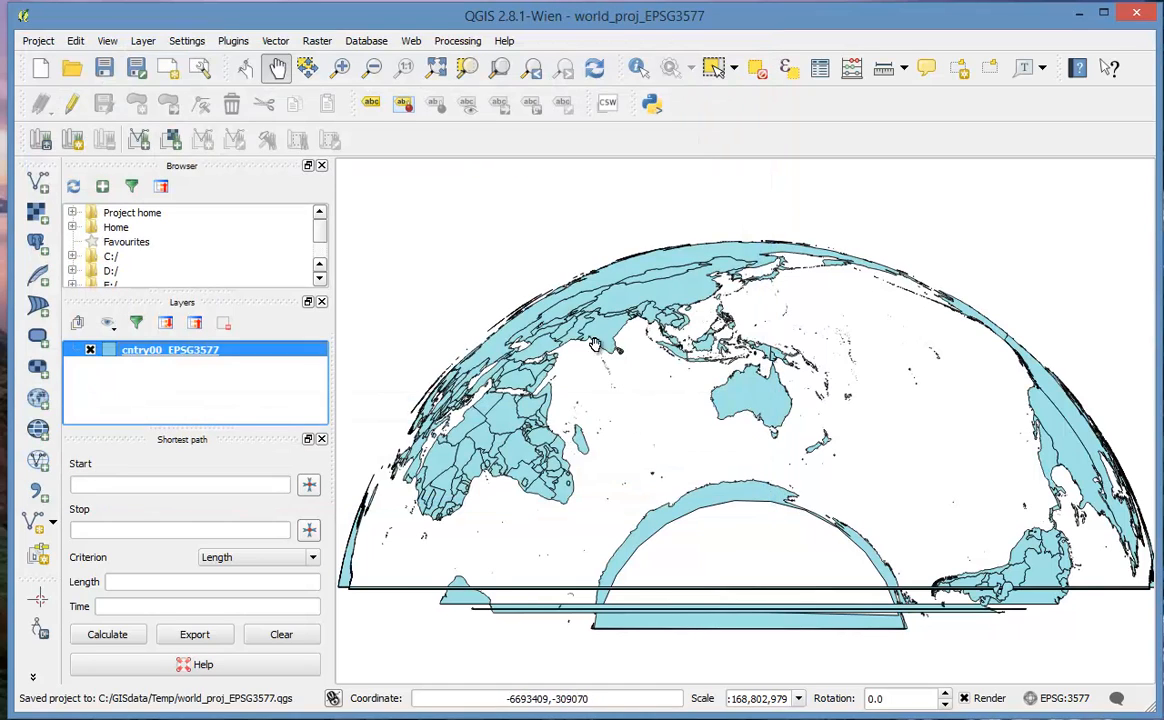
Step: Create a new empty project and check its CRS settings without changing them
{"action": "left_click", "coordinate": [41, 68]}
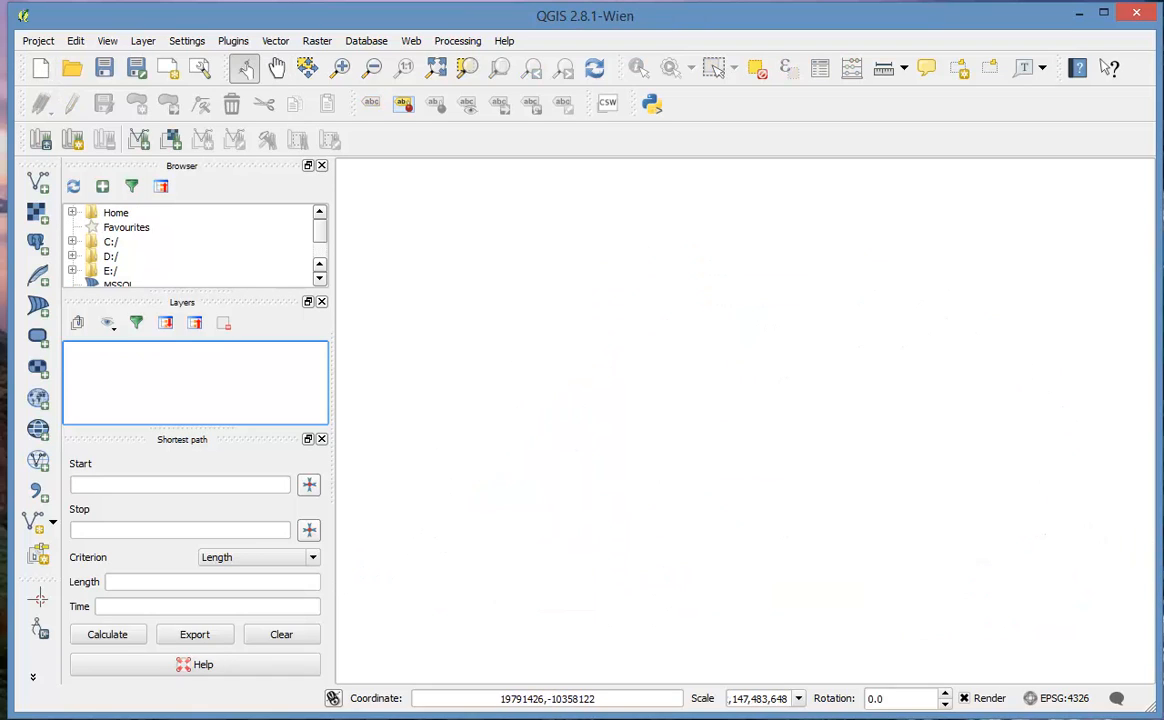
{"action": "left_click", "coordinate": [1058, 700]}
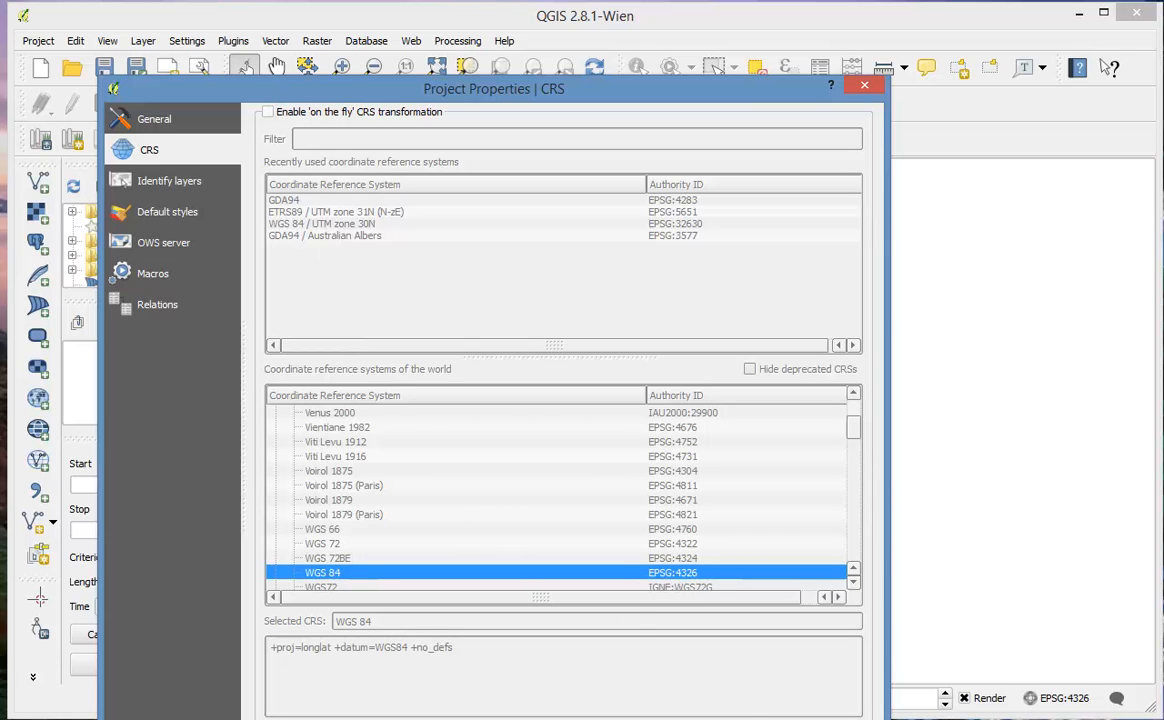
{"action": "key", "text": "Escape"}
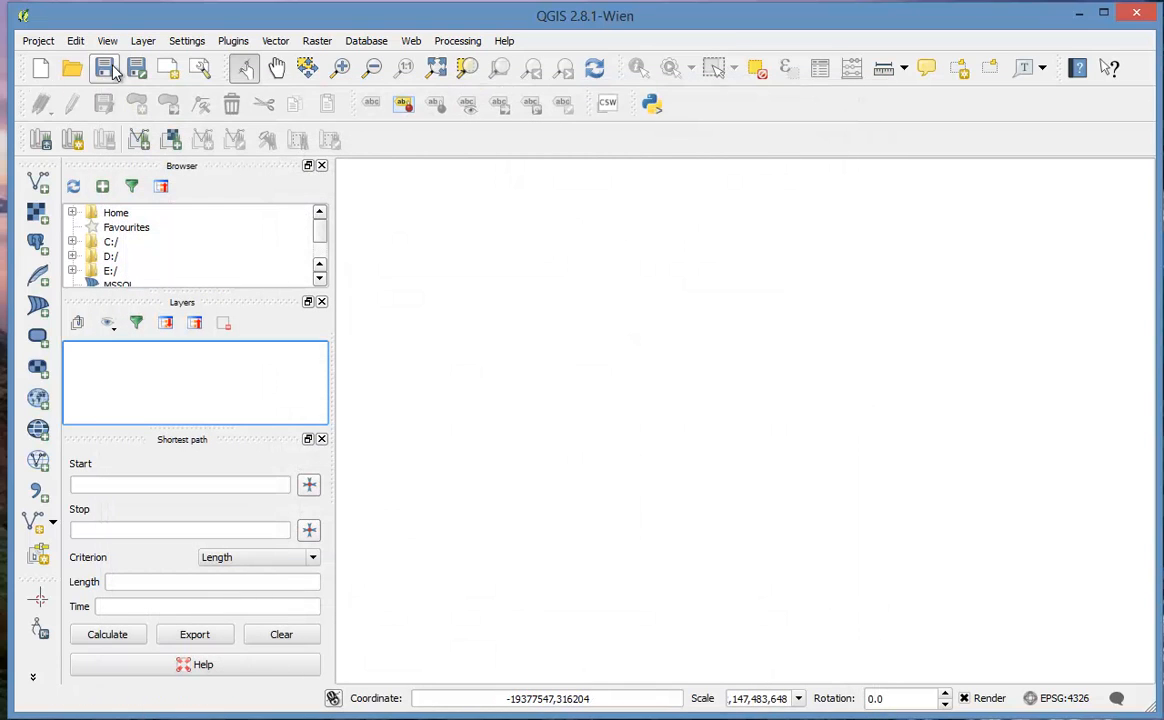
Step: Review the saved project file world_proj_EPSG3577.qgs in C:\GISdata\Temp without opening it
{"action": "left_click", "coordinate": [72, 67]}
{"action": "left_click", "coordinate": [262, 177]}
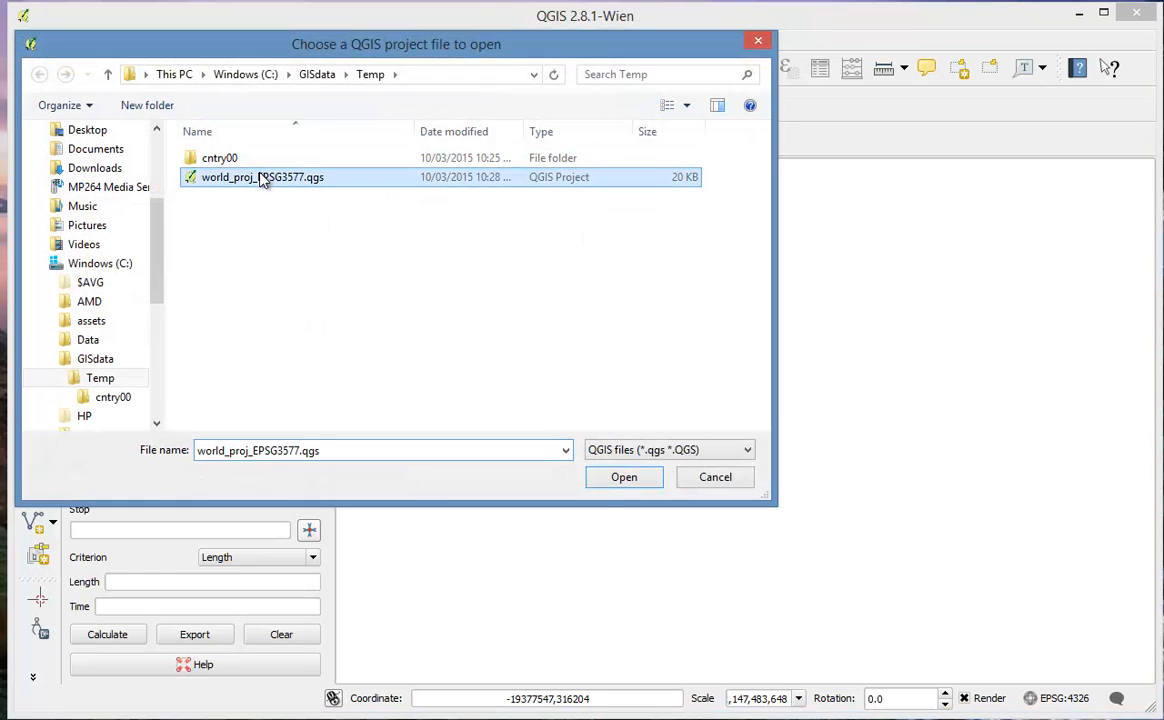
{"action": "left_click", "coordinate": [631, 480]}
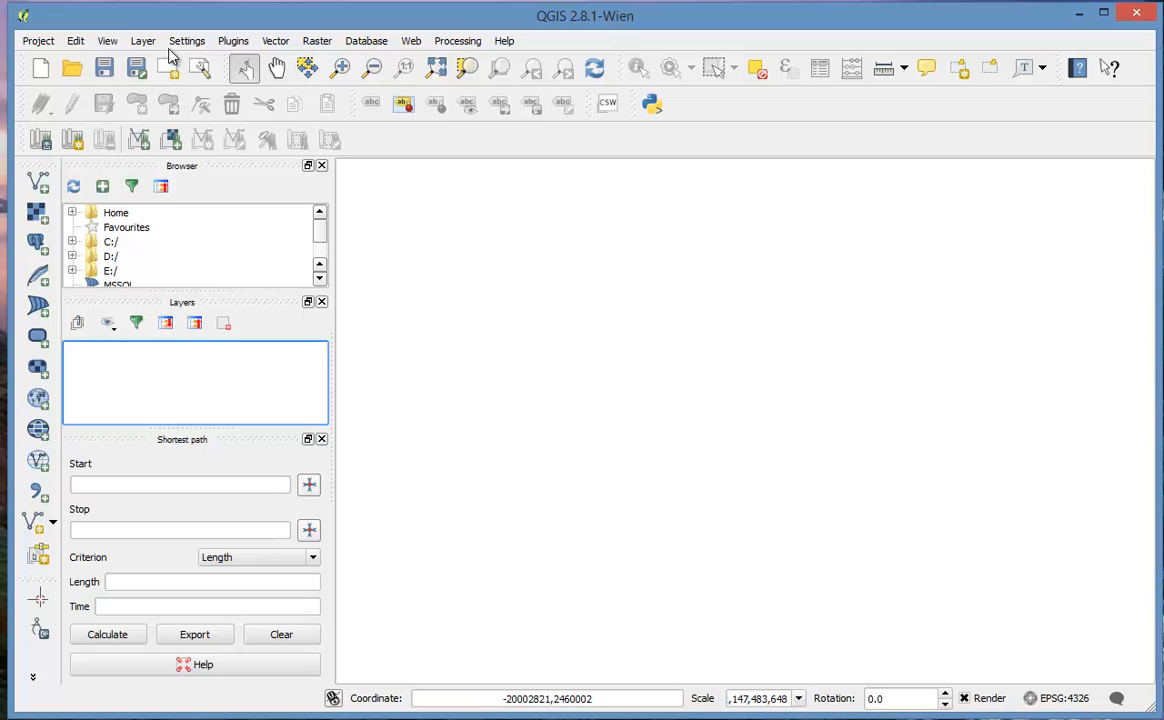
Step: Examine the dataset files in C:\GISdata\Temp\cntry00 through the vector layer file browser, without loading any
{"action": "left_click", "coordinate": [38, 181]}
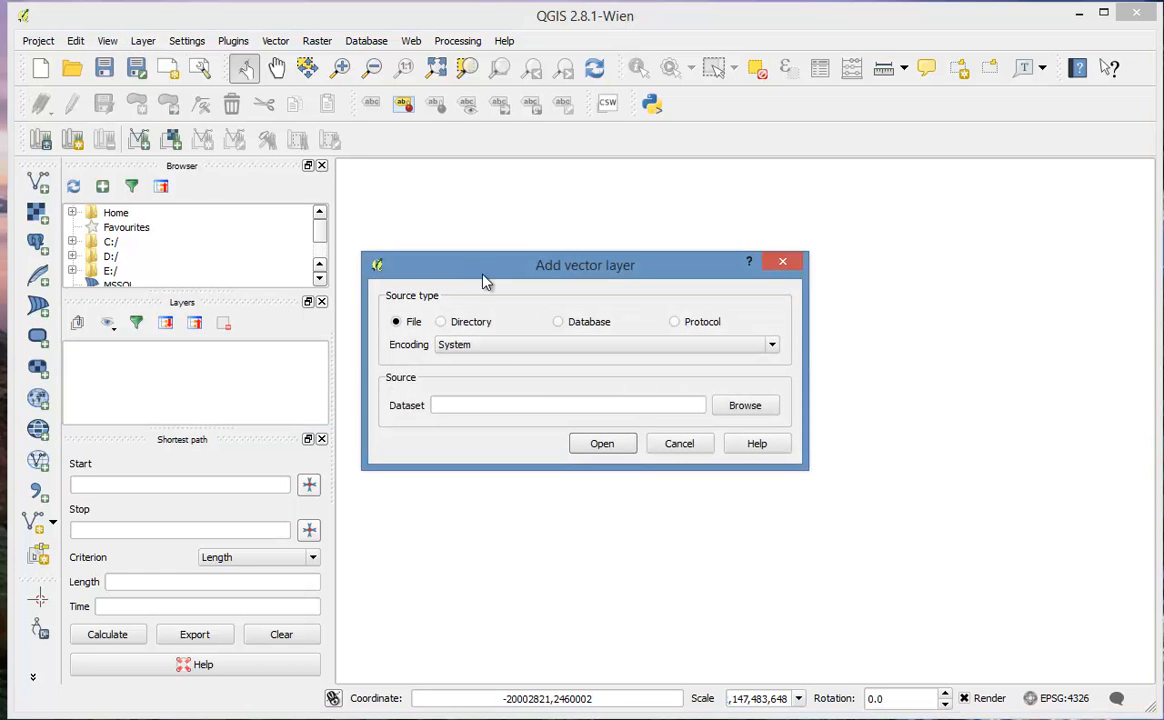
{"action": "left_click", "coordinate": [740, 405]}
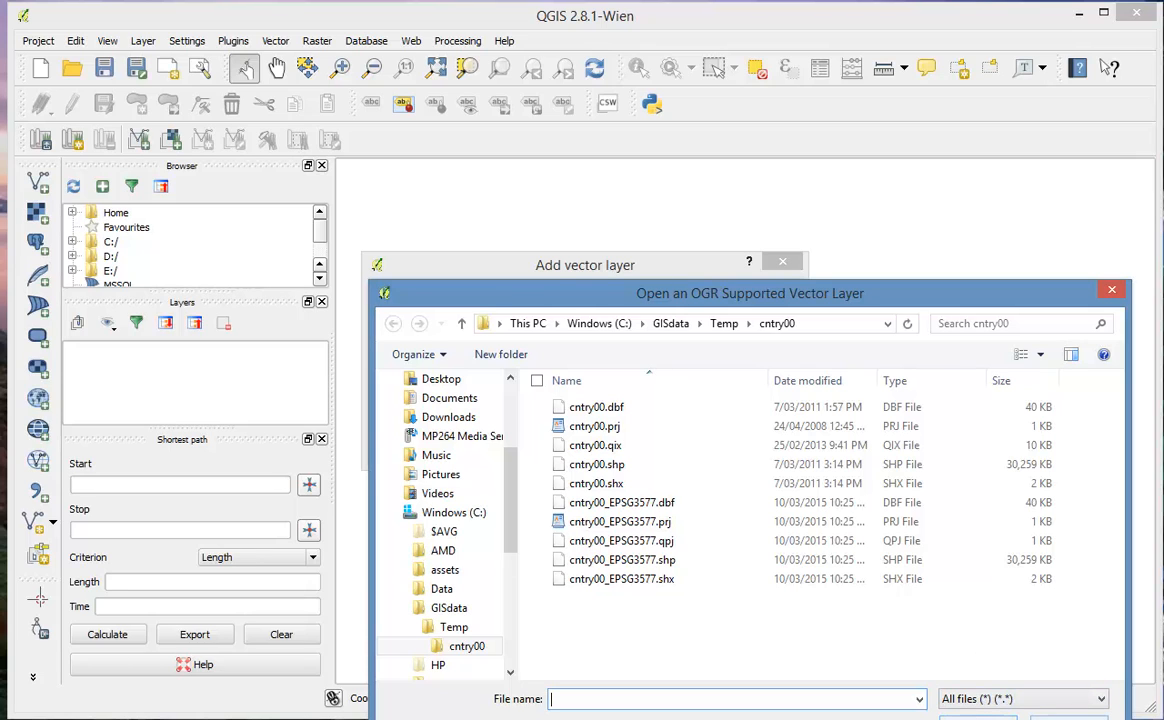
{"action": "left_click", "coordinate": [1069, 718]}
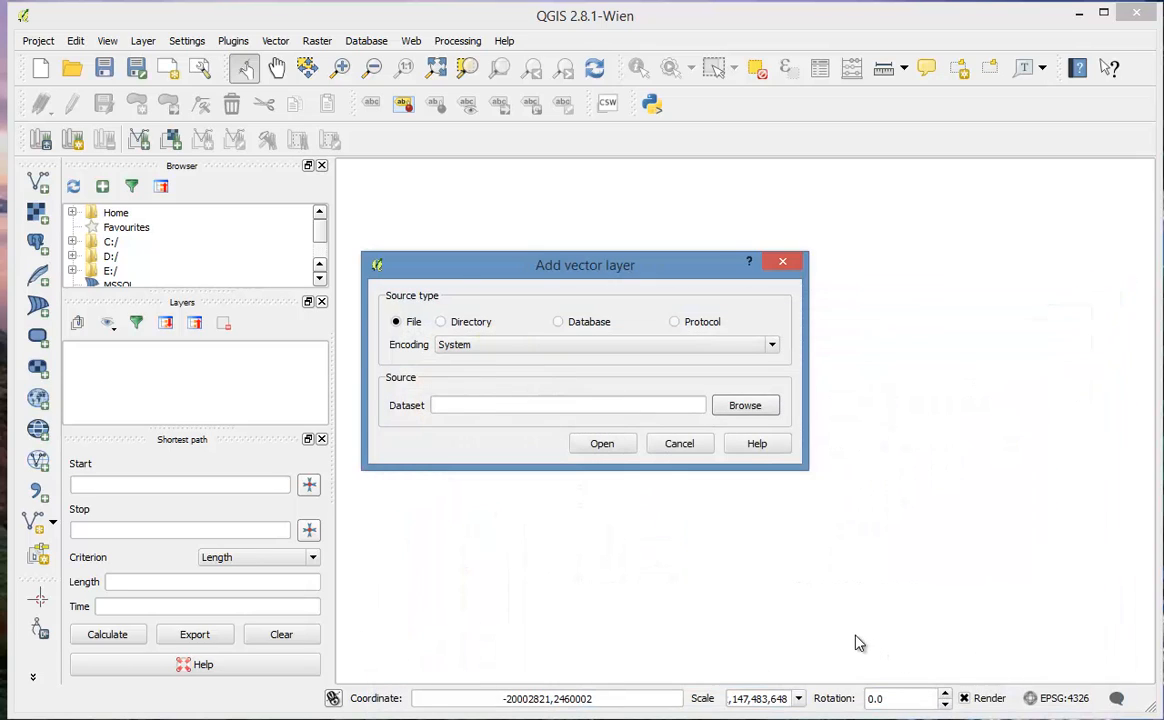